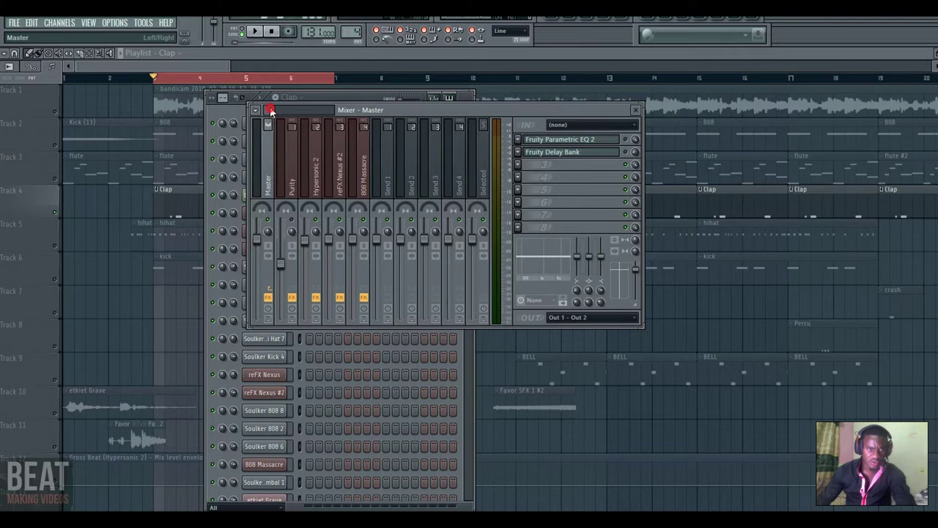
Link the selected Soulker Clap 21 channel to mixer insert 9
left_click_drag(270, 110, 277, 111)
right_click(314, 160)
mouse_move(381, 161)
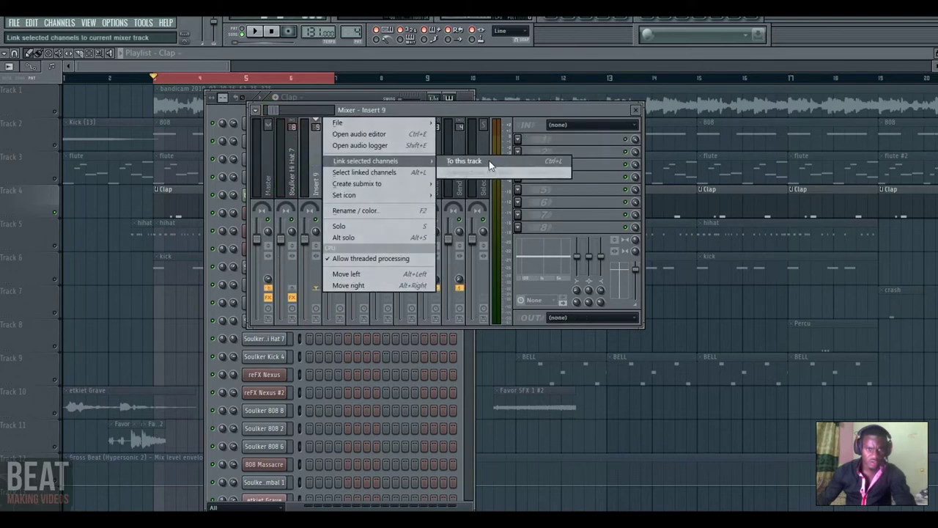
left_click(489, 163)
Load Fruity Parametric EQ 2 in the clap track's first effect slot and choose the 20Hz + 18kHz cut preset
left_click(517, 150)
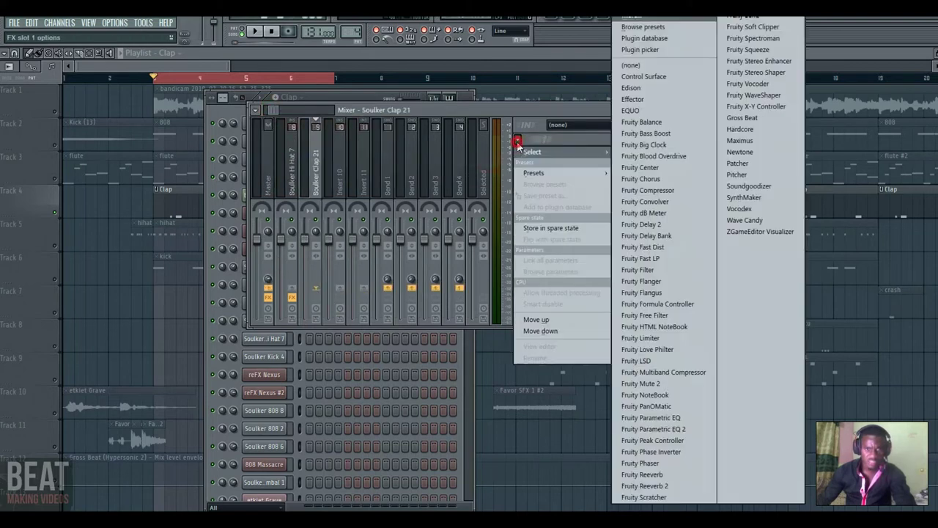
left_click(628, 429)
left_click(361, 132)
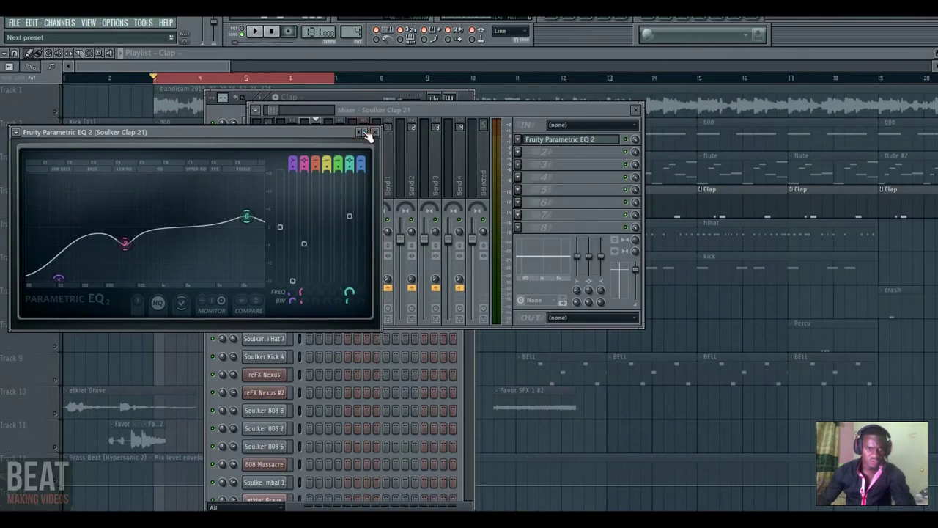
left_click(367, 134)
left_click(367, 134)
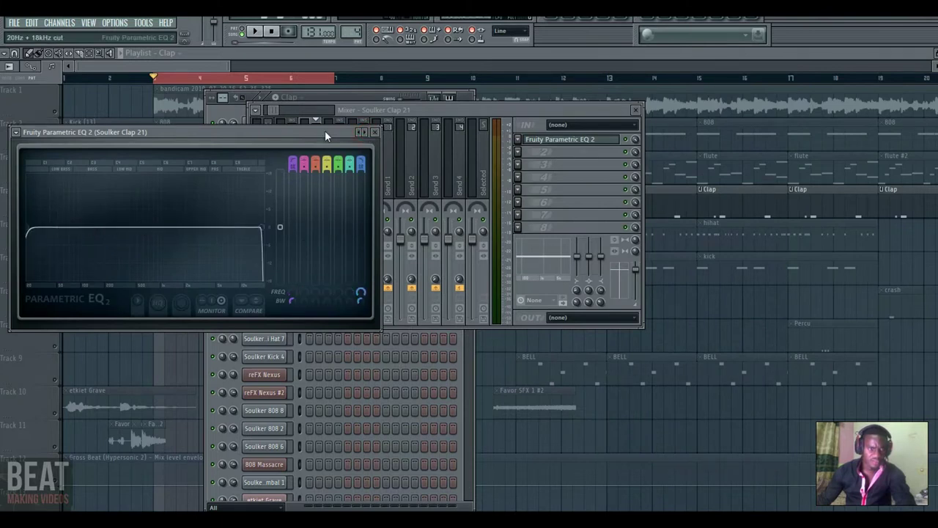
Raise the low-cut frequency on the clap's Parametric EQ 2 to remove its low end, then close the EQ
left_click_drag(326, 136, 422, 142)
left_click_drag(169, 223, 256, 221)
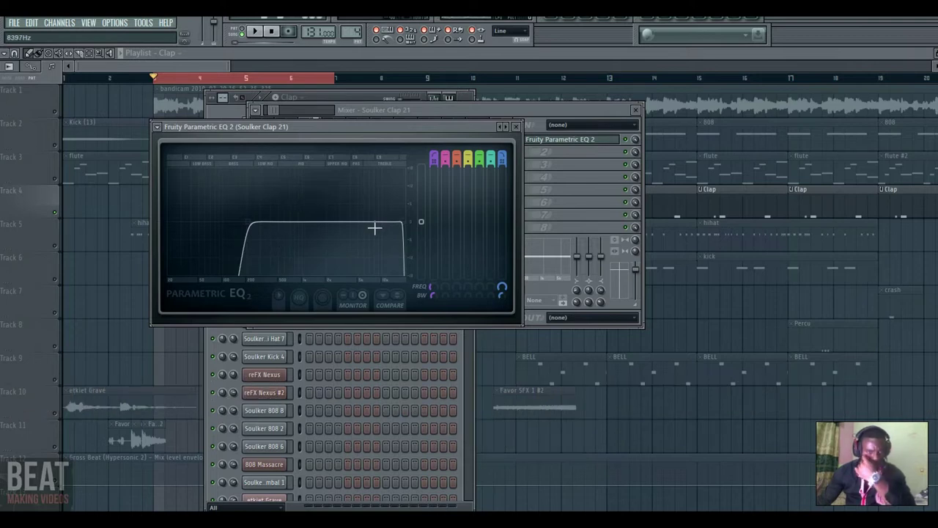
left_click(515, 127)
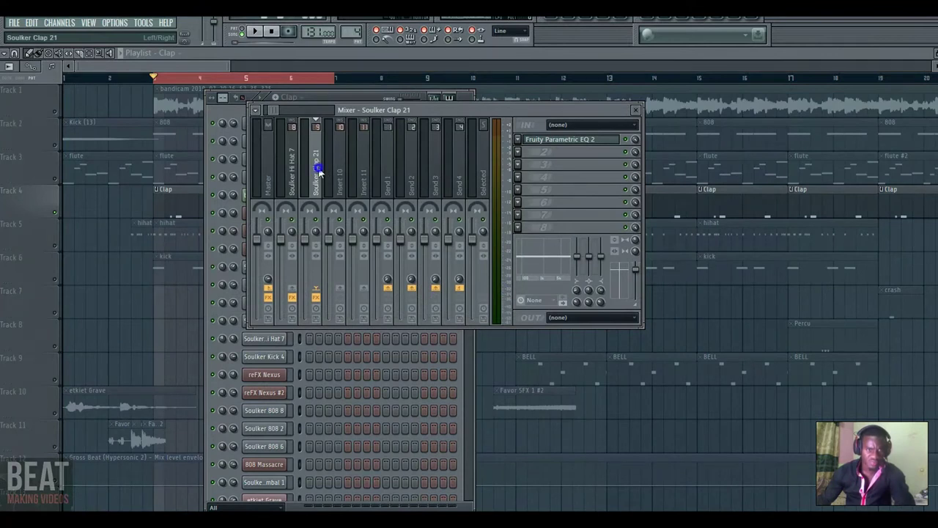
Link the Clap pattern's remaining snare channels, including Soulker Snare 5, to the Soulker Clap 21 mixer track
right_click(318, 169)
mouse_move(381, 161)
left_click(500, 165)
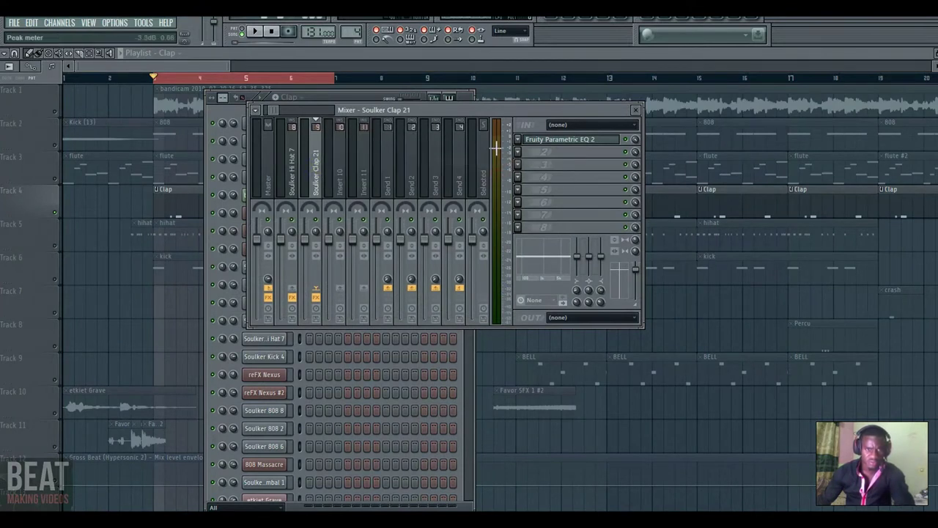
left_click(292, 351)
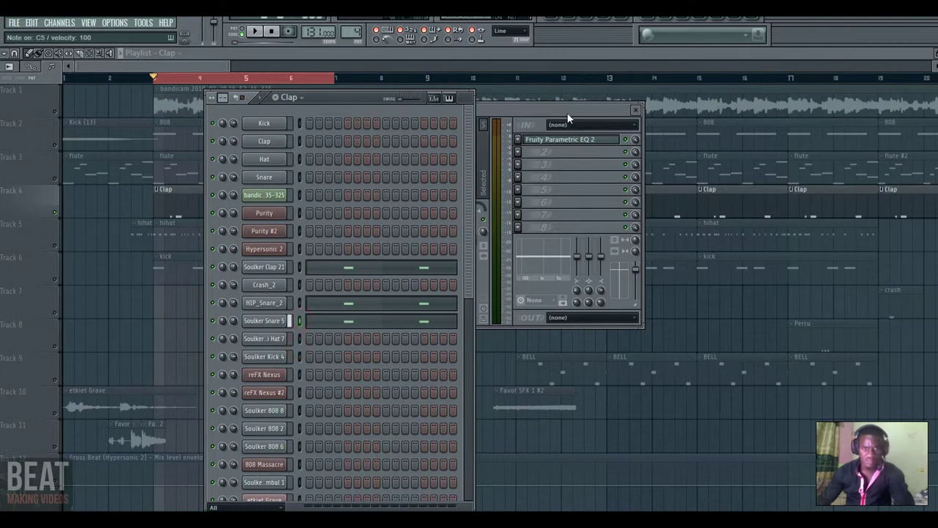
left_click(521, 117)
right_click(319, 171)
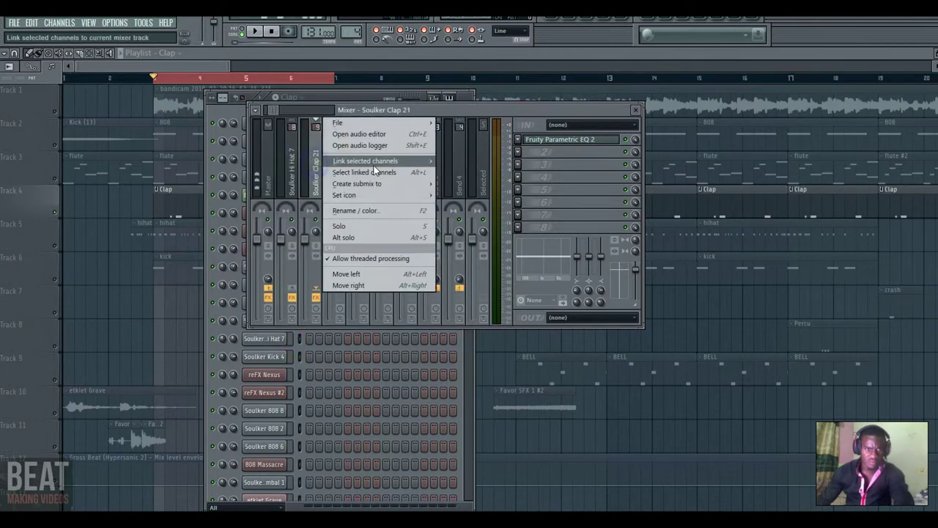
mouse_move(395, 158)
left_click(459, 162)
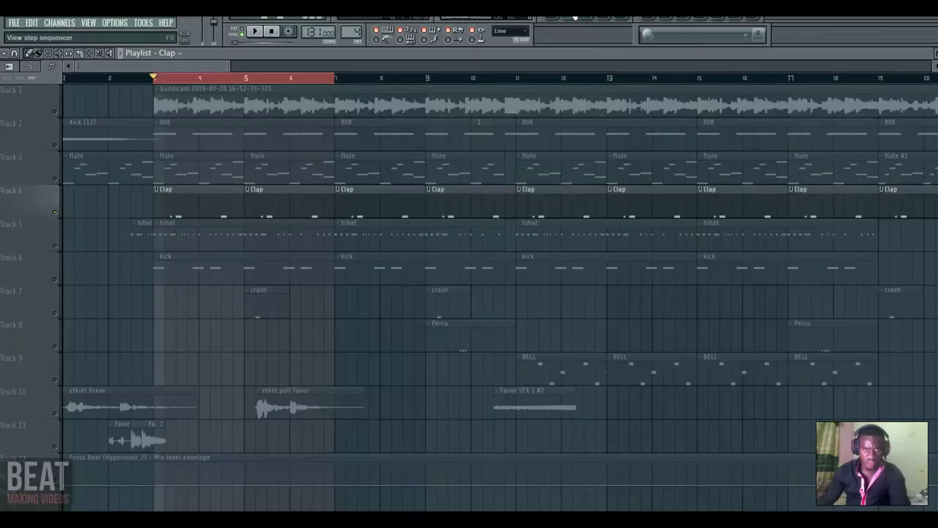
Find the metro tabla channel and examine the Fruity Reeverb 2 settings on its mixer track
key("F6")
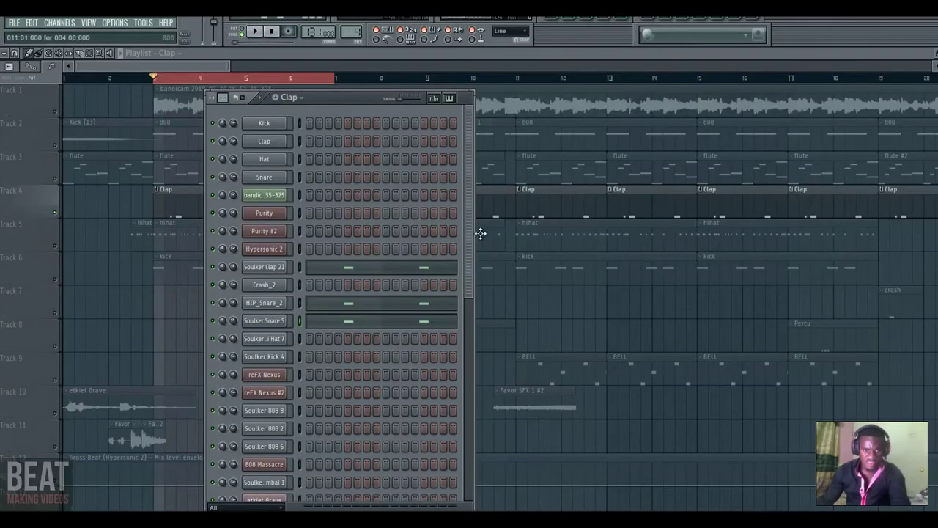
scroll(374, 301, "down", 11)
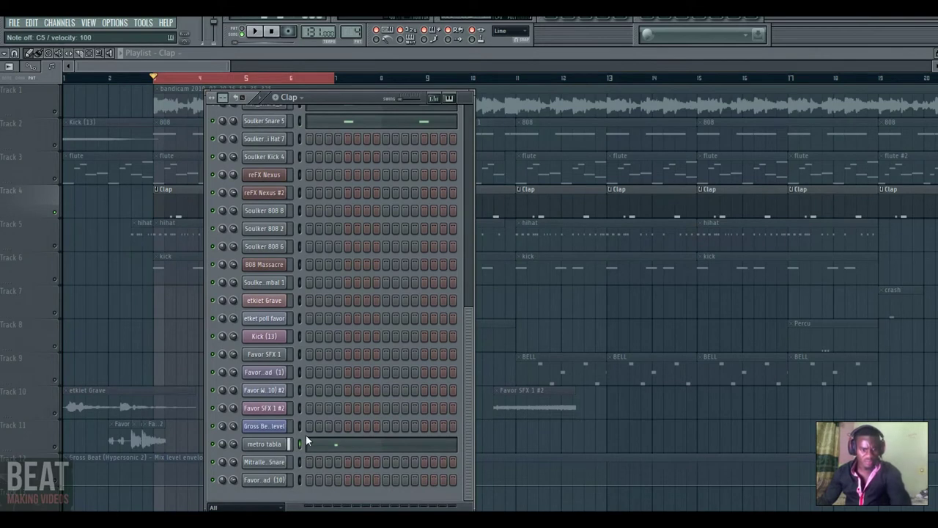
left_click(628, 20)
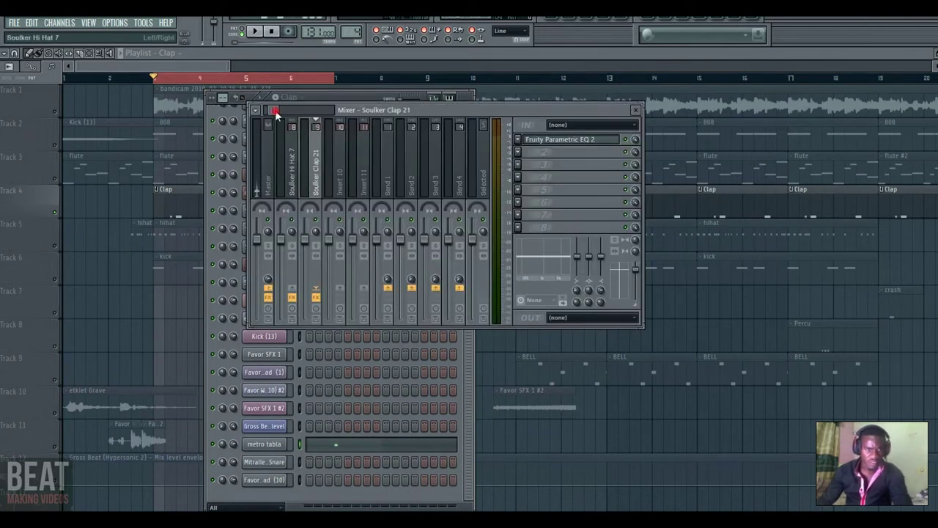
left_click_drag(275, 112, 275, 110)
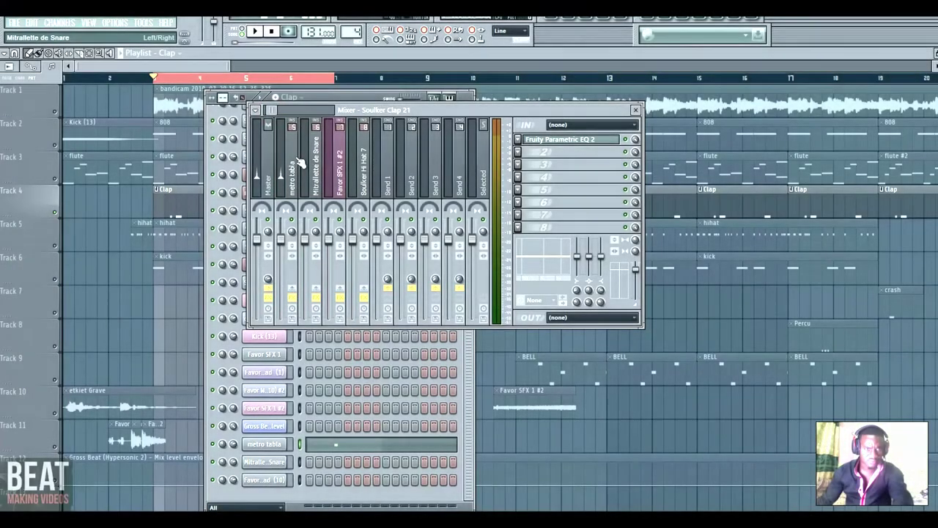
left_click(295, 159)
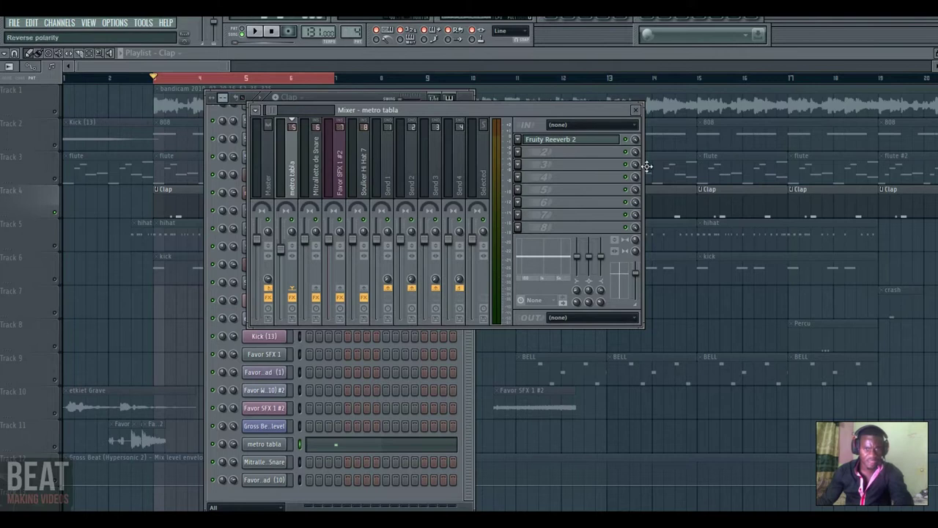
left_click(596, 141)
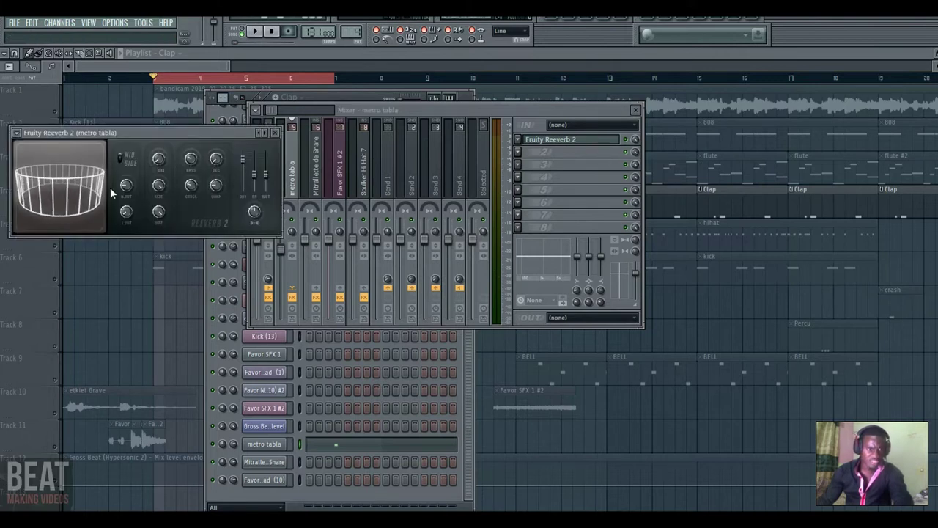
left_click(276, 132)
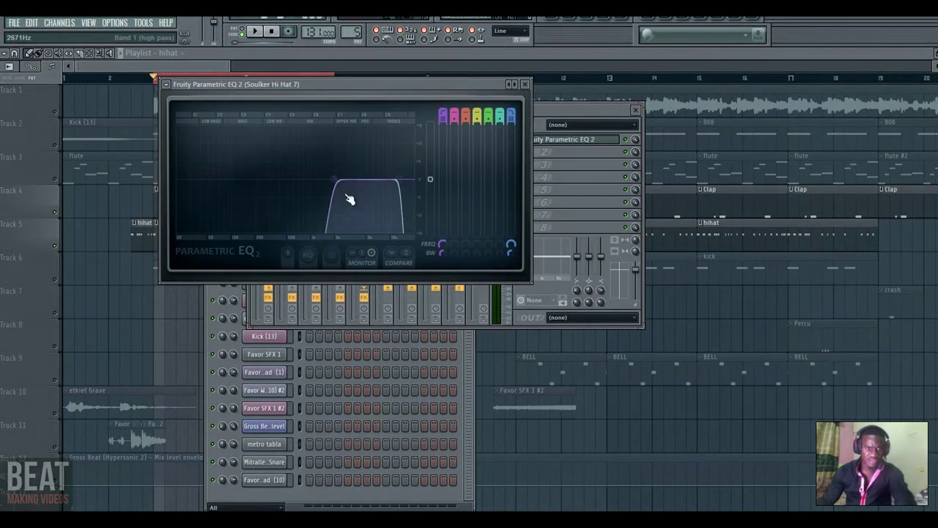
Raise the high-pass cutoff in the Soulker Hi Hat 7 EQ and slightly lower that mixer track's volume
mouse_move(333, 179)
left_mouse_down()
mouse_move(220, 178)
mouse_move(351, 179)
left_mouse_up()
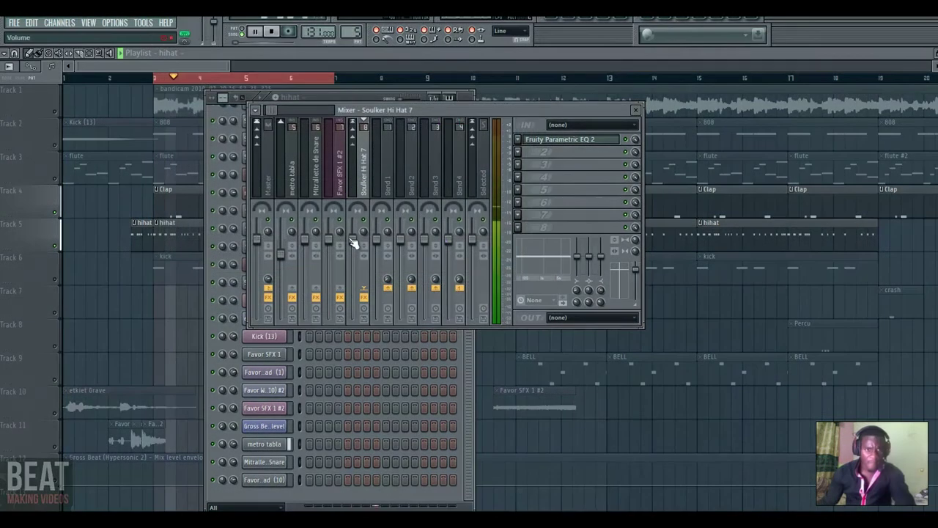
mouse_move(355, 241)
left_mouse_down()
mouse_move(352, 260)
mouse_move(352, 243)
left_mouse_up()
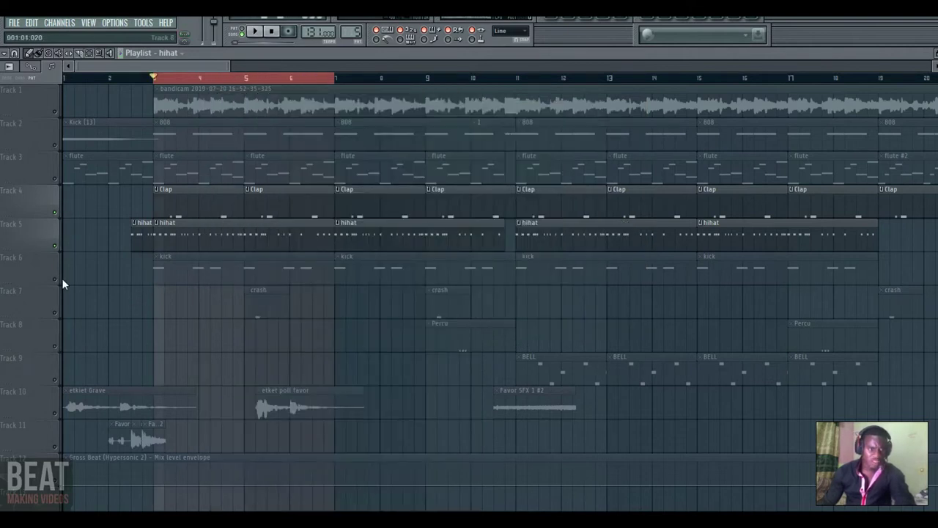
Unmute the kick track in the playlist, play the loop and open the kick pattern's notes in the piano roll
left_click(54, 279)
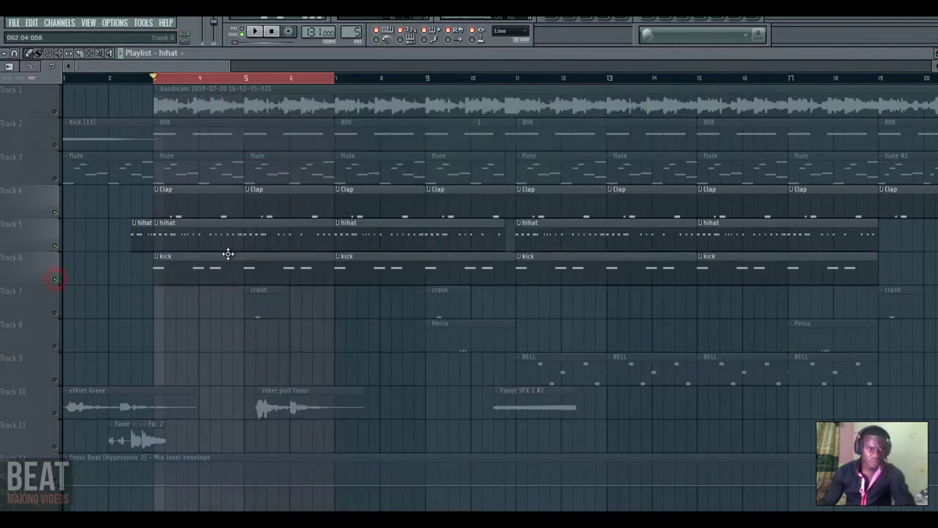
key("space")
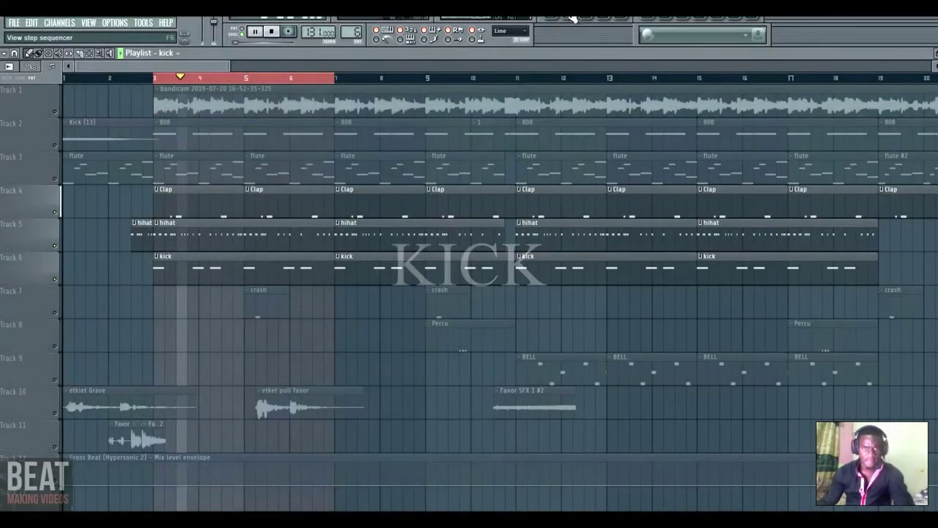
double_click(227, 261)
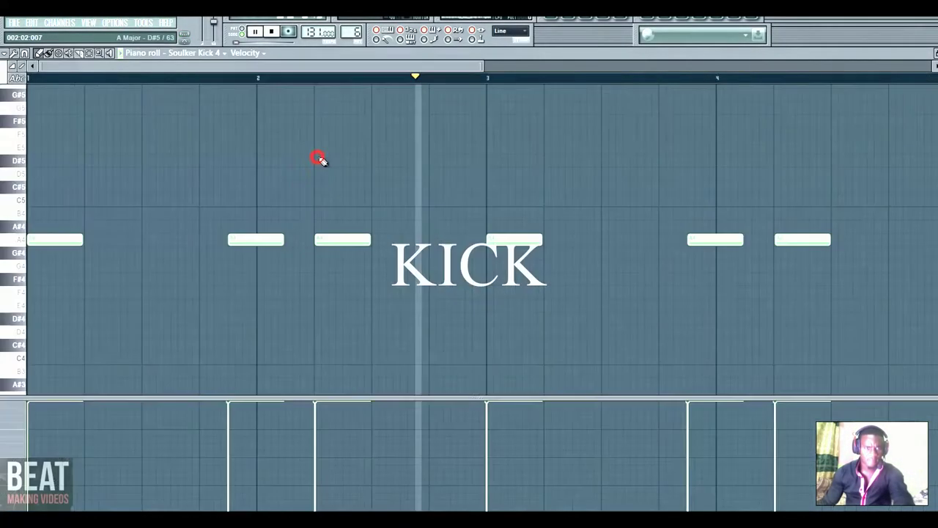
left_click(359, 157)
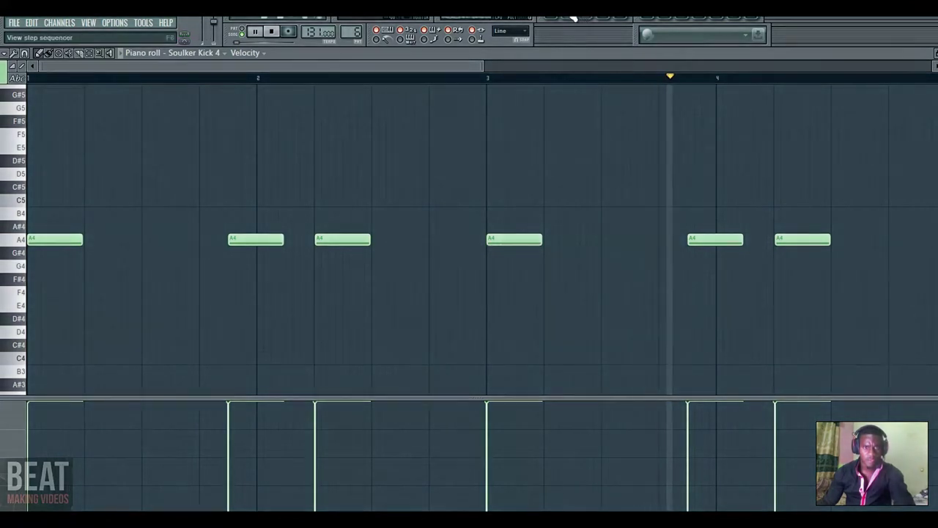
Stop playback and link the Soulker Kick 4 channel to mixer insert 10
left_click(572, 18)
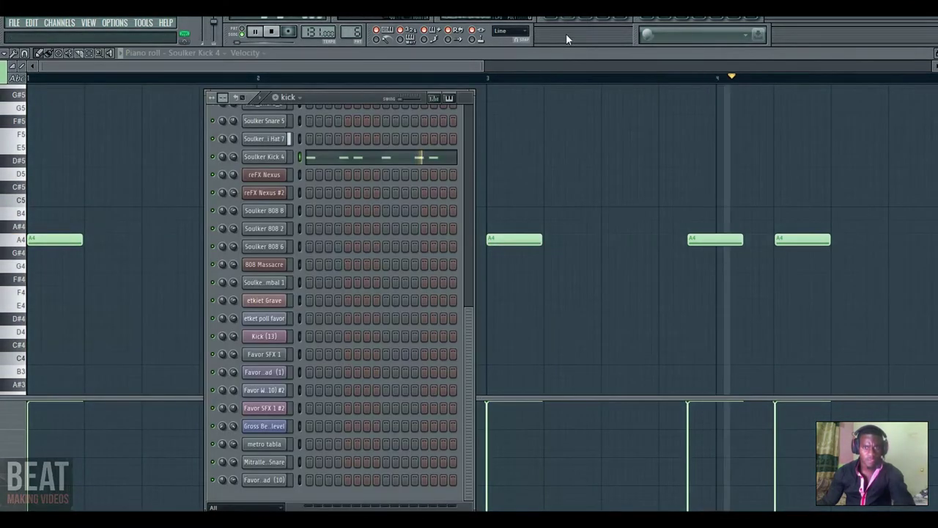
left_click(618, 16)
key("space")
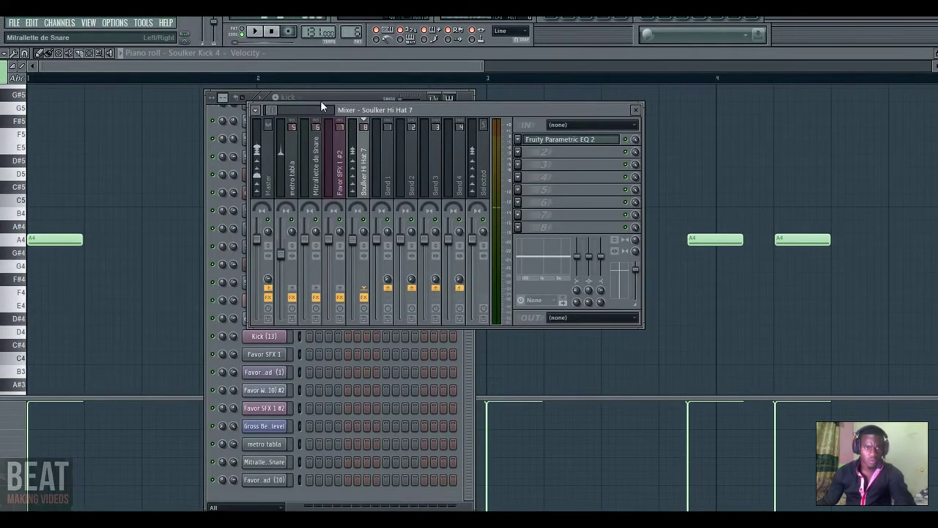
left_click(274, 112)
scroll(274, 112, "down", 3)
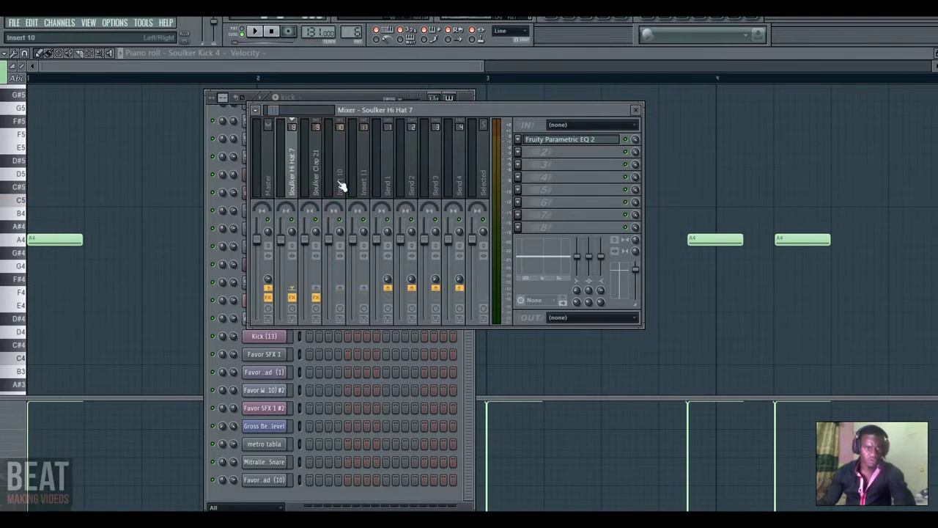
right_click(343, 118)
mouse_move(415, 160)
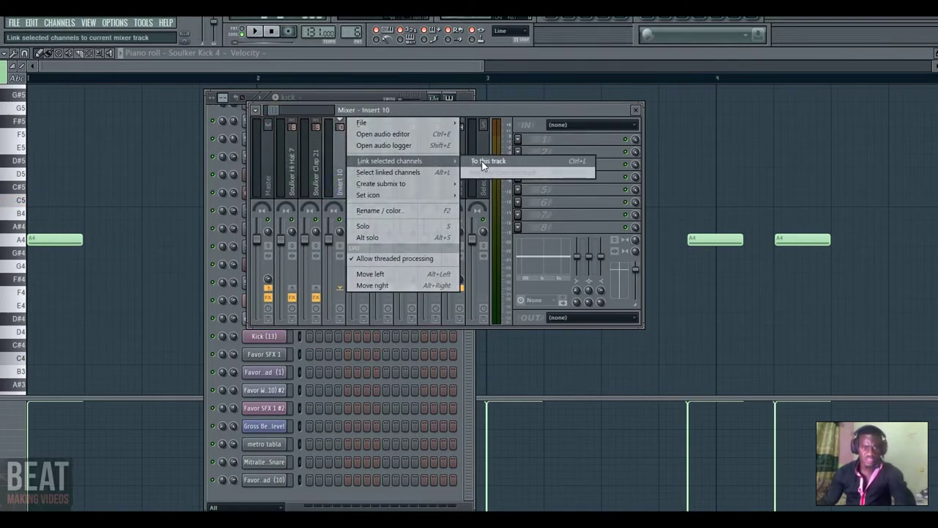
left_click(484, 161)
left_click(518, 141)
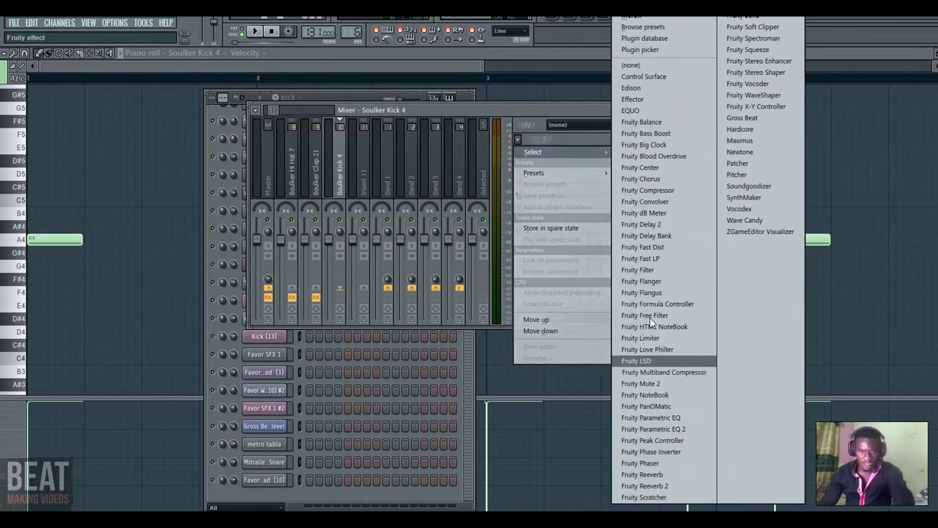
left_click(542, 114)
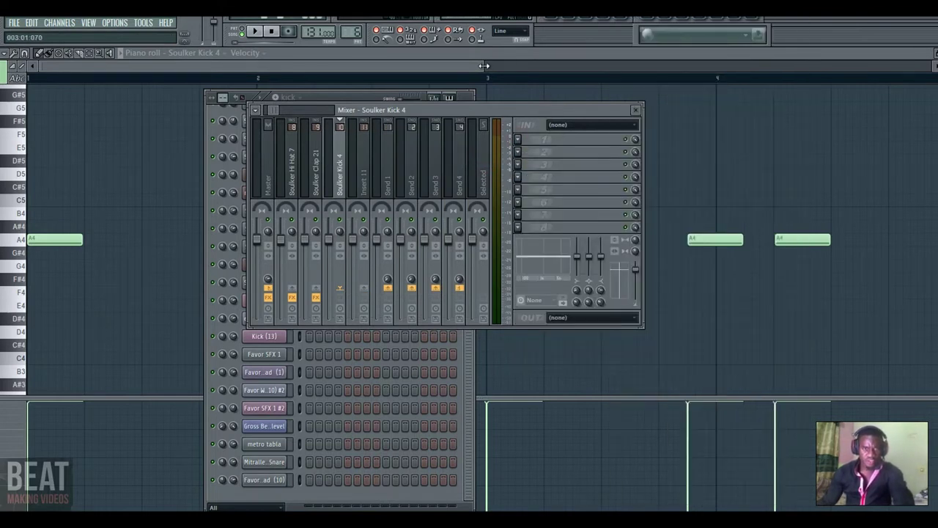
left_click_drag(484, 66, 555, 66)
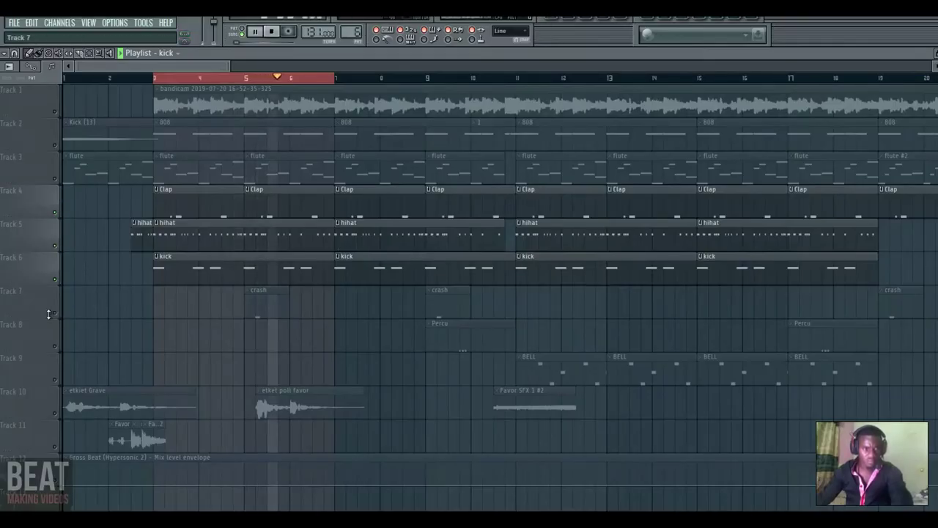
Select the crash pattern and link its Soulker Cymbal 1 channel to mixer insert 11
left_click(268, 314)
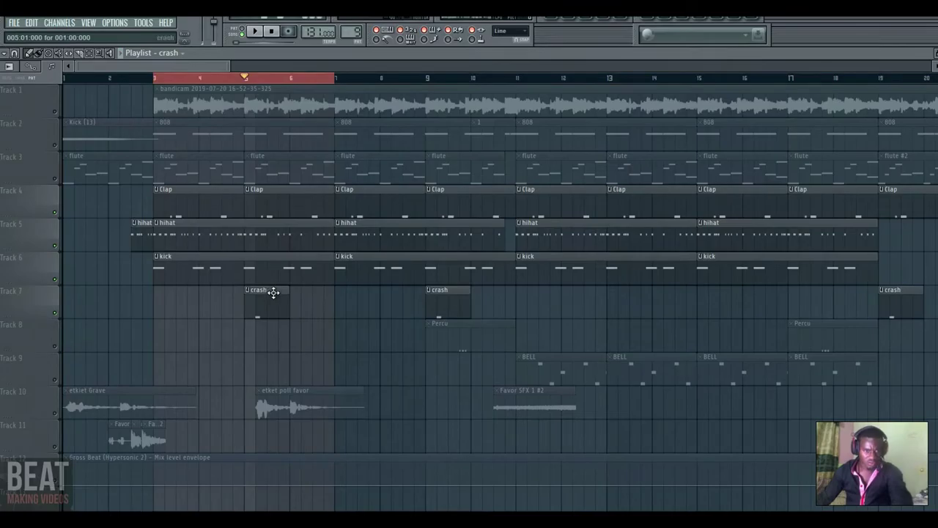
left_click(567, 16)
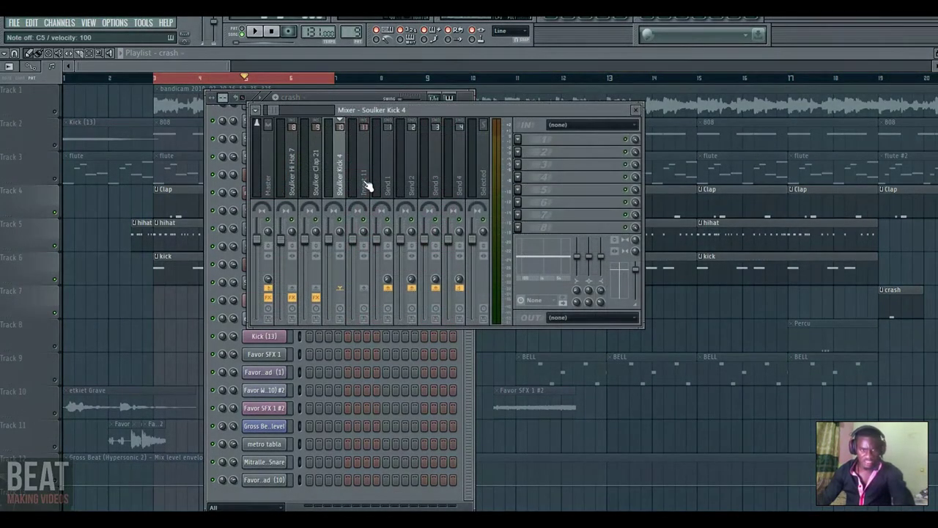
left_click(366, 183)
right_click(366, 121)
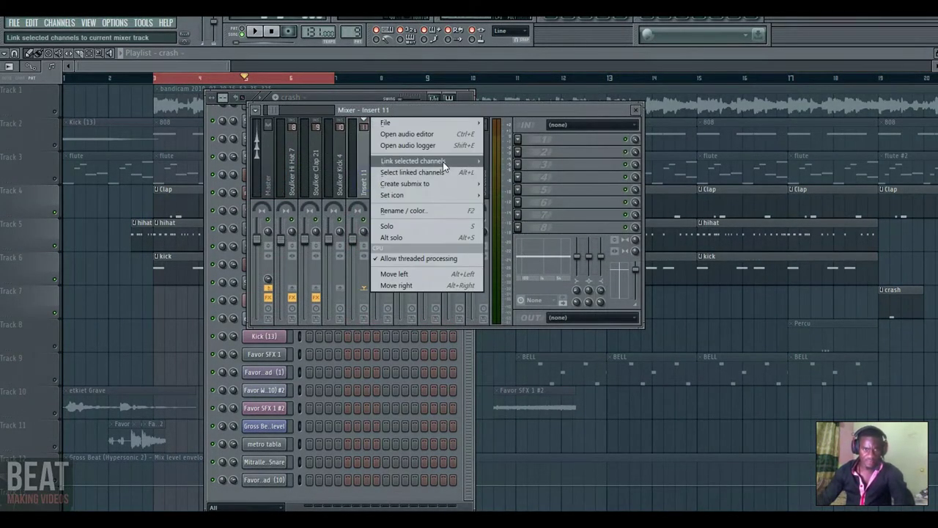
mouse_move(443, 162)
left_click(501, 161)
Load Fruity Parametric EQ 2 in the first effect slot of the Soulker Cymbal 1 mixer track
left_click(520, 141)
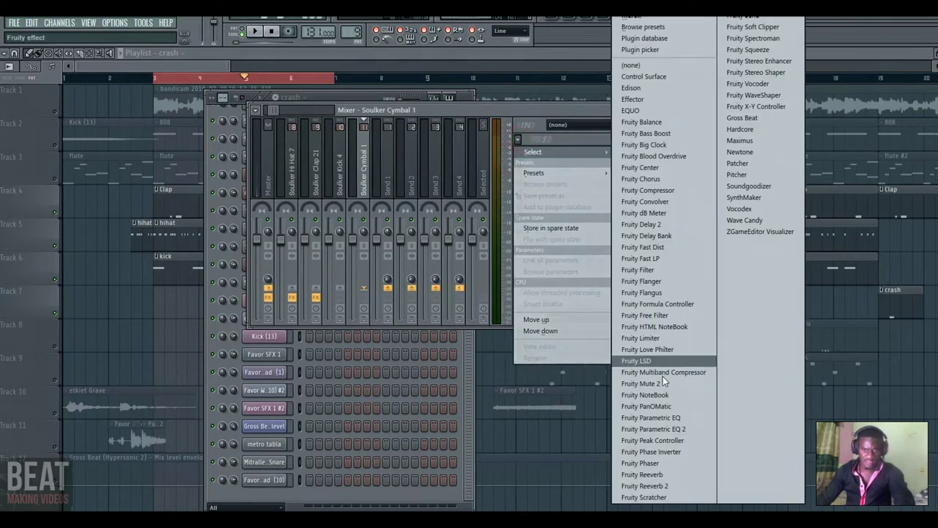
left_click(664, 418)
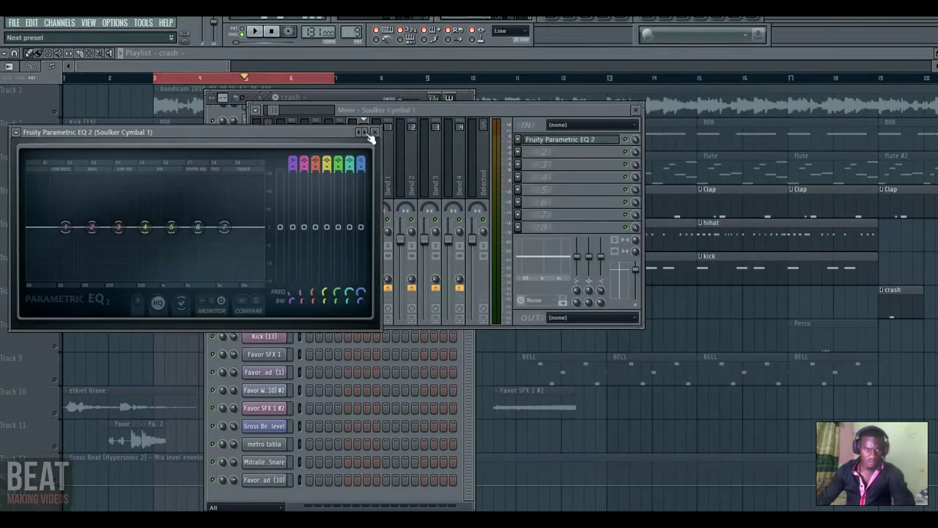
Apply the next EQ preset, with high-pass and low-pass bands, to the cymbal track and raise its high-pass to about 301 Hz
left_click(365, 133)
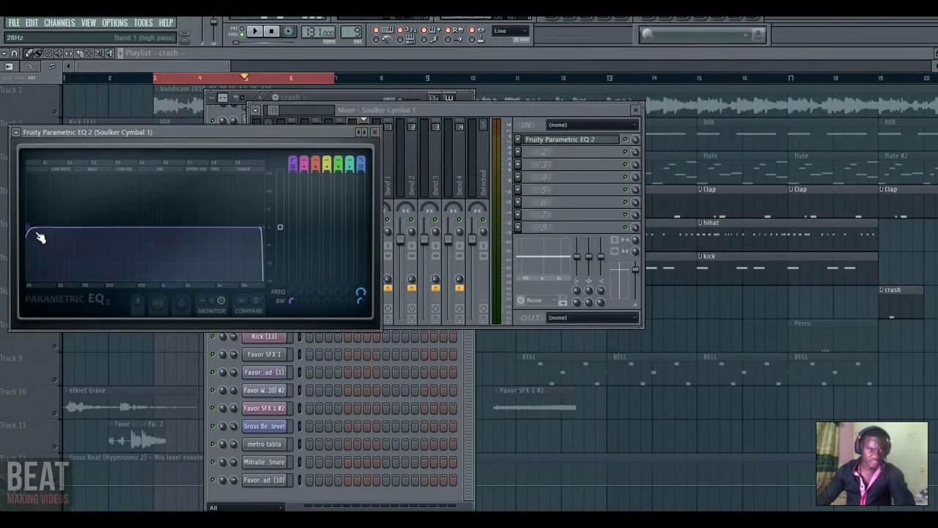
left_click_drag(29, 226, 100, 227)
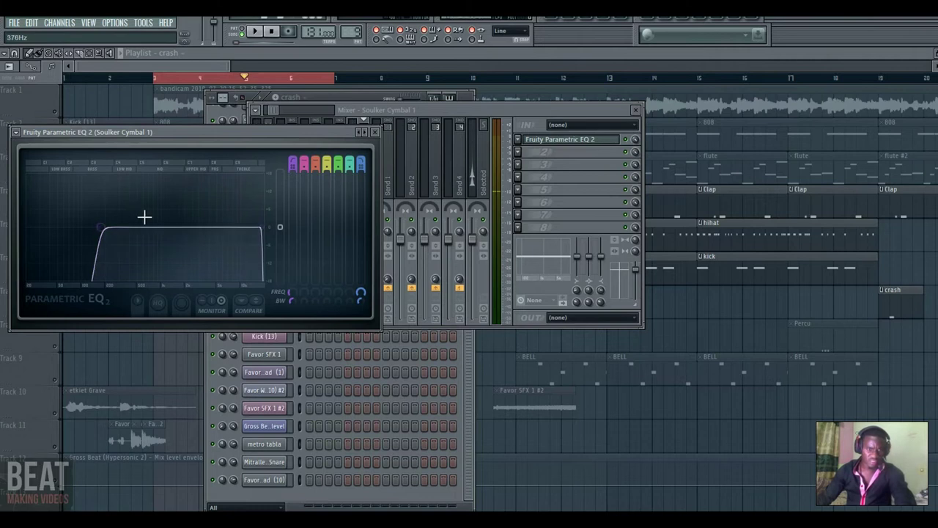
left_click_drag(284, 139, 313, 137)
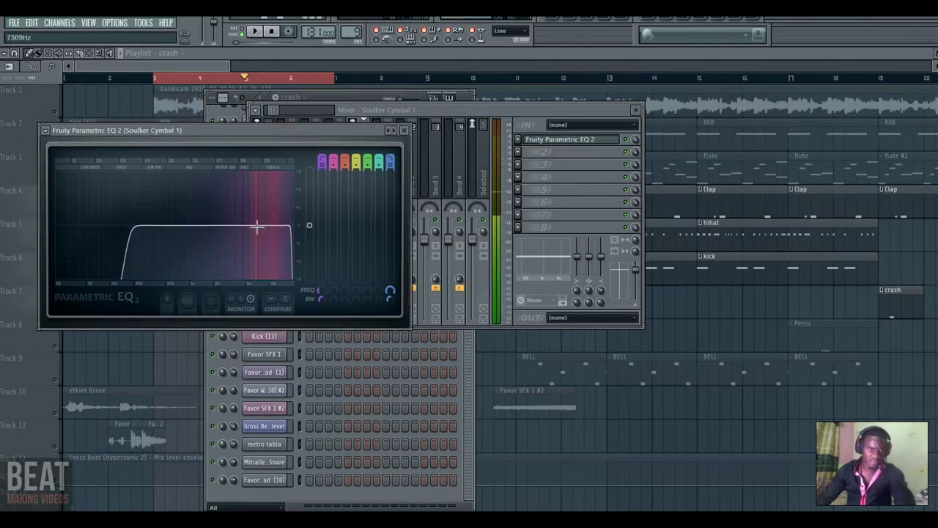
left_click_drag(140, 232, 159, 231)
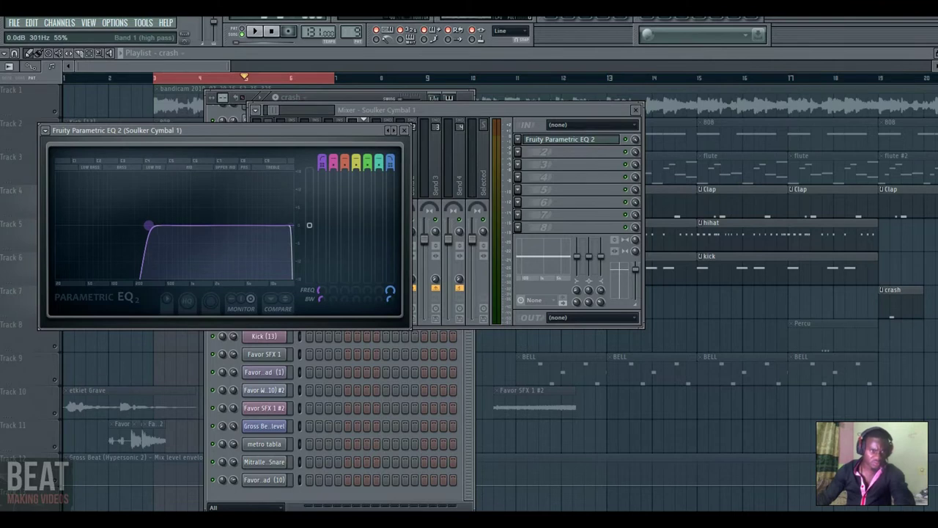
left_click_drag(210, 130, 222, 129)
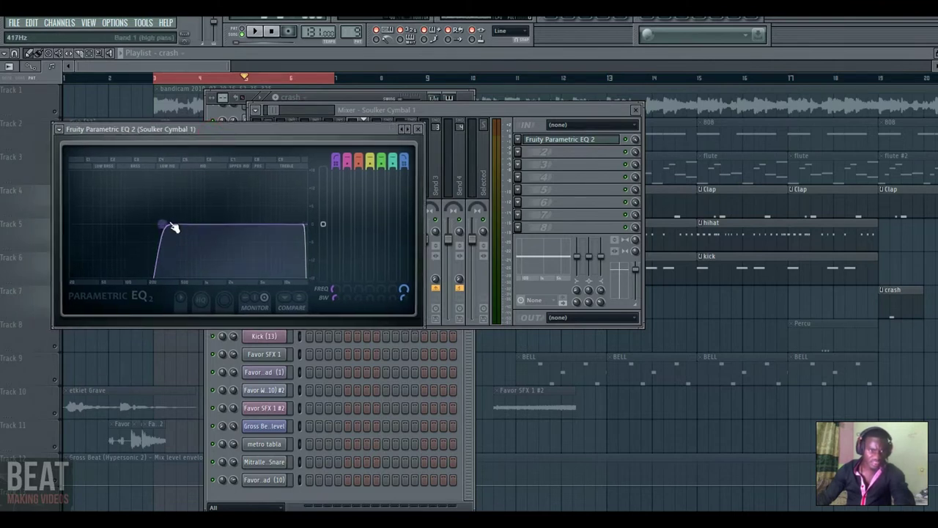
left_click(417, 130)
Play back the looped section from the playlist to check the drum mix
key("space")
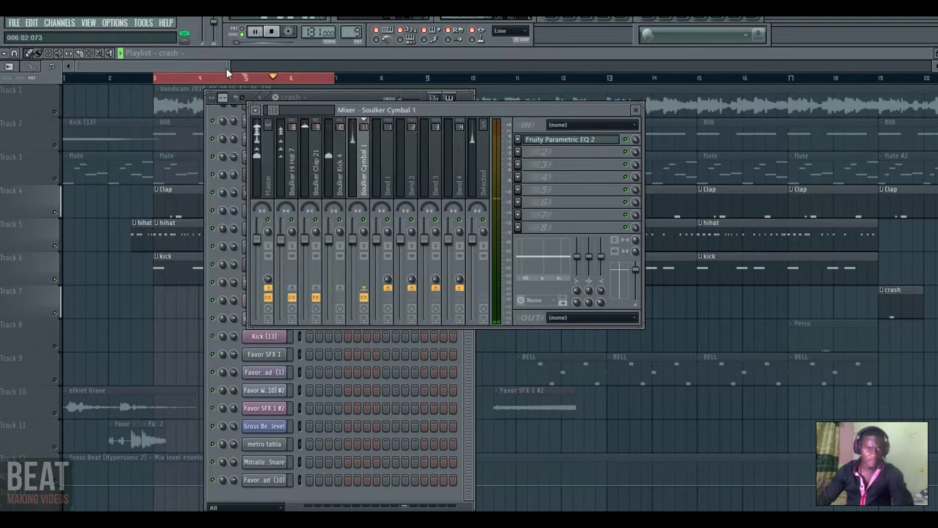
left_click(208, 68)
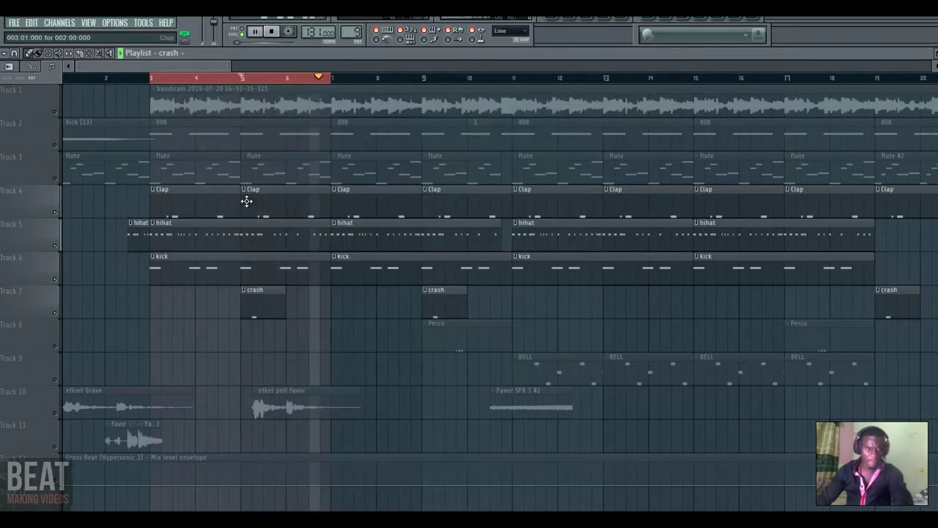
key("space")
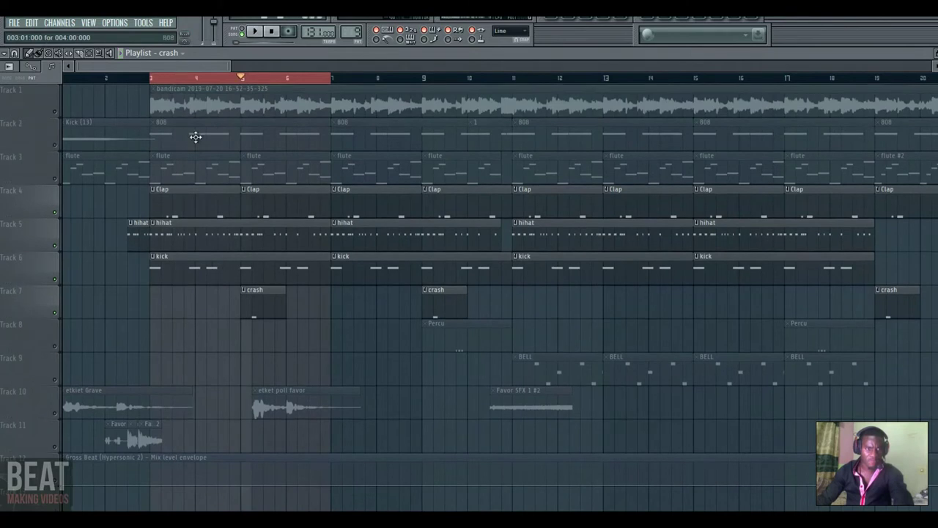
Unmute the flute track in the playlist, select the flute pattern and set the playback position to bar 3
left_click(55, 178)
left_click(161, 156)
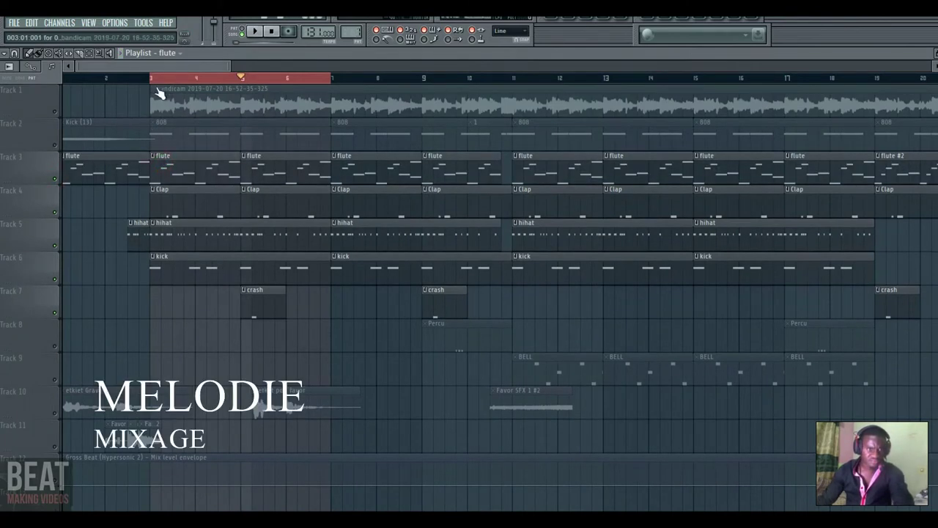
left_click(152, 78)
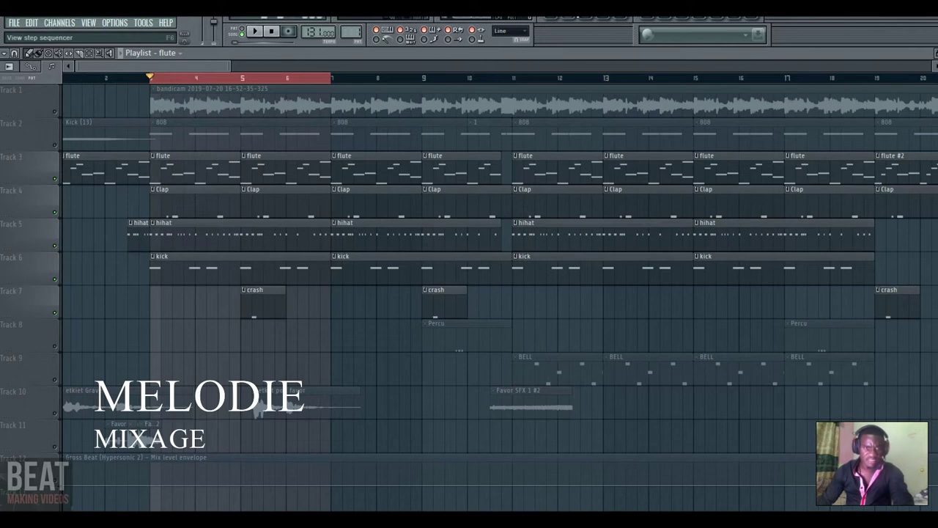
Open the flute's Hypersonic 2 channel and listen to its Flute Vibrato patch in the loop
key("F6")
scroll(453, 216, "up", 3)
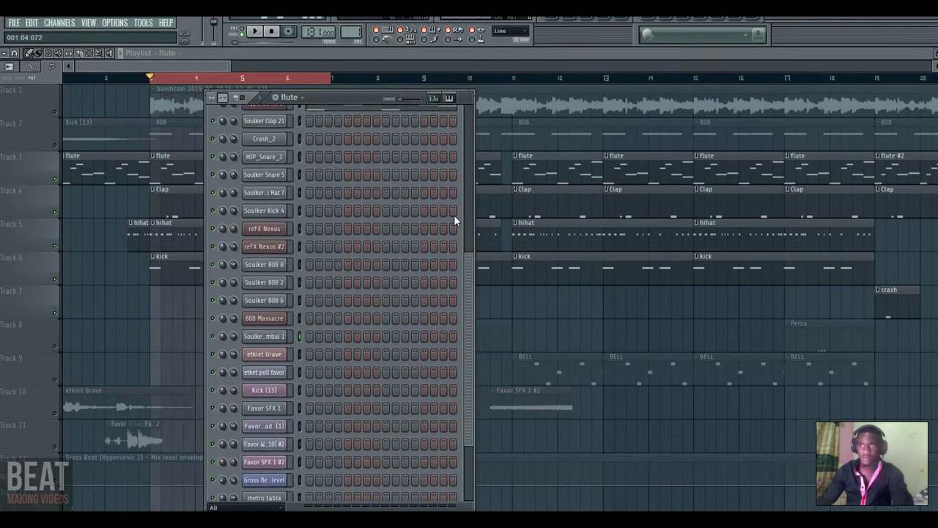
scroll(453, 215, "up", 6)
left_click(279, 213)
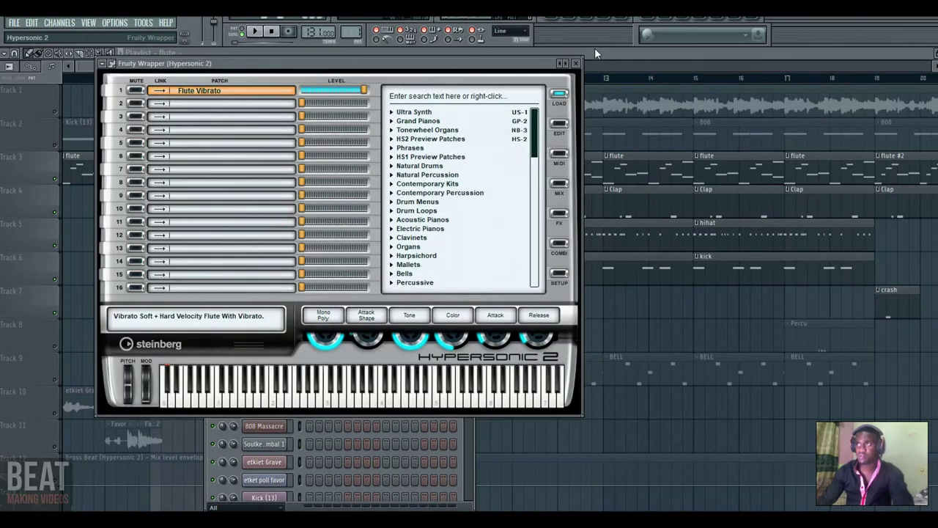
key("space")
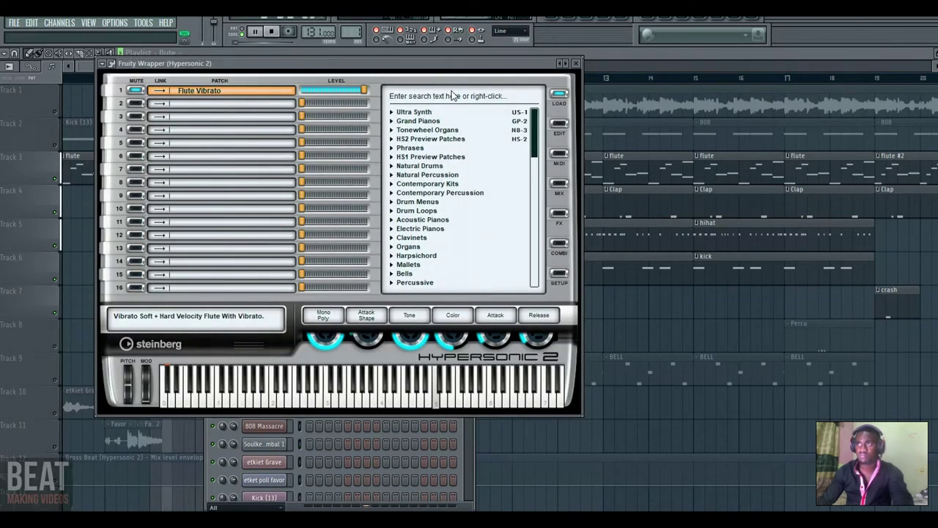
left_click(577, 64)
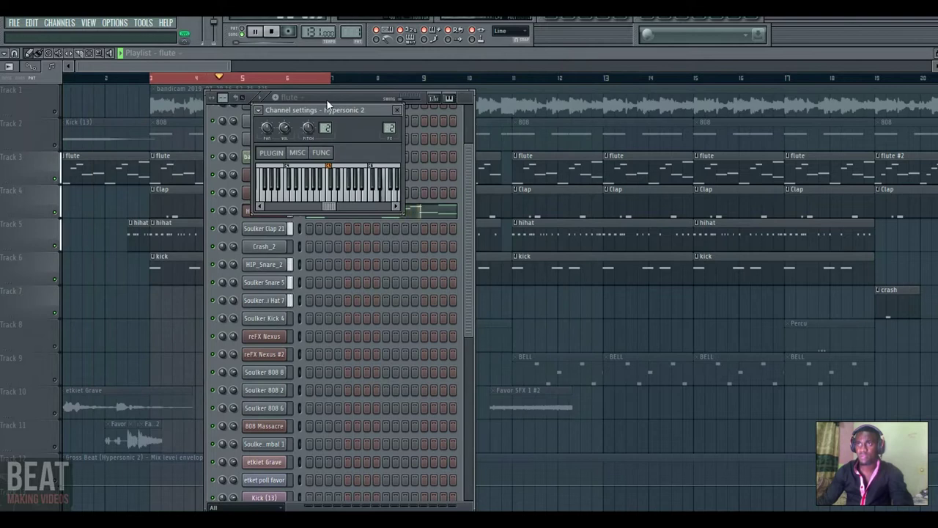
left_click(464, 192)
key("space")
key("F6")
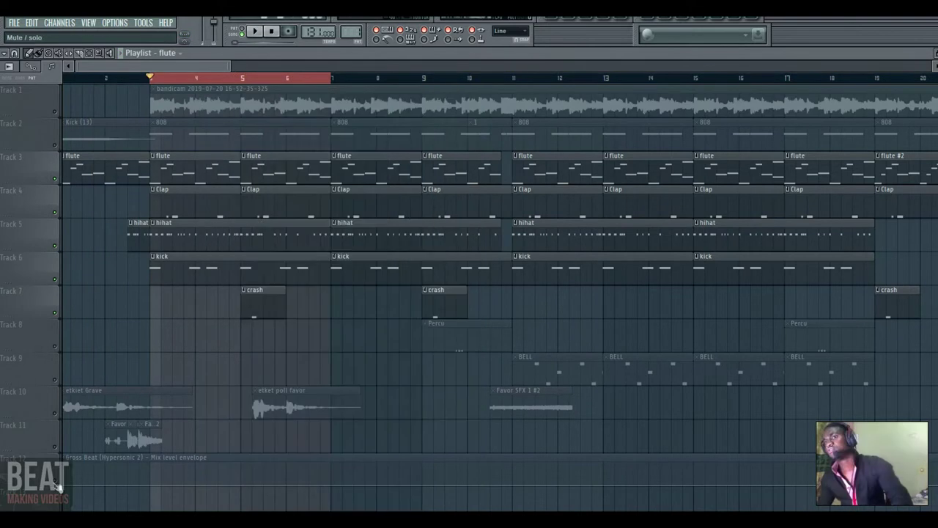
Unmute the Gross Beat mix level envelope track and play the loop with the flute's Hypersonic 2 channel in view
left_click(60, 485)
key("space")
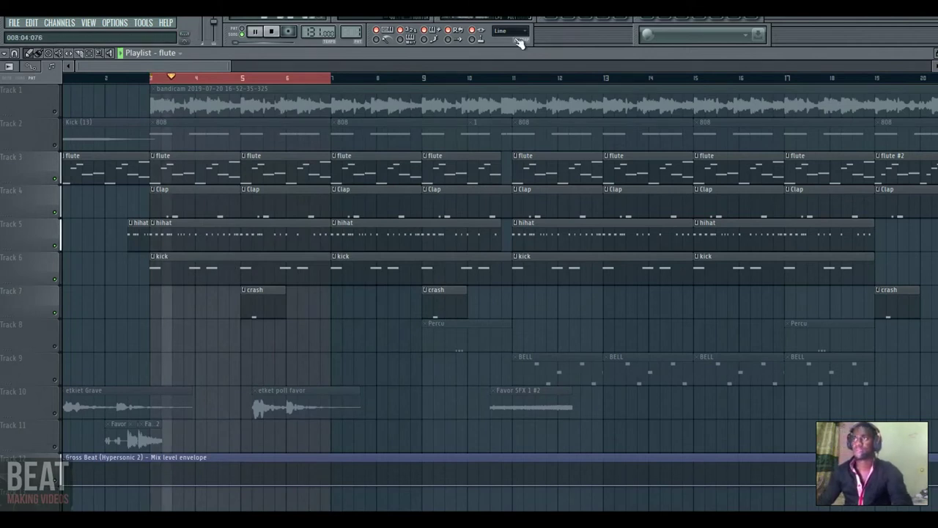
key("F6")
scroll(389, 187, "up", 5)
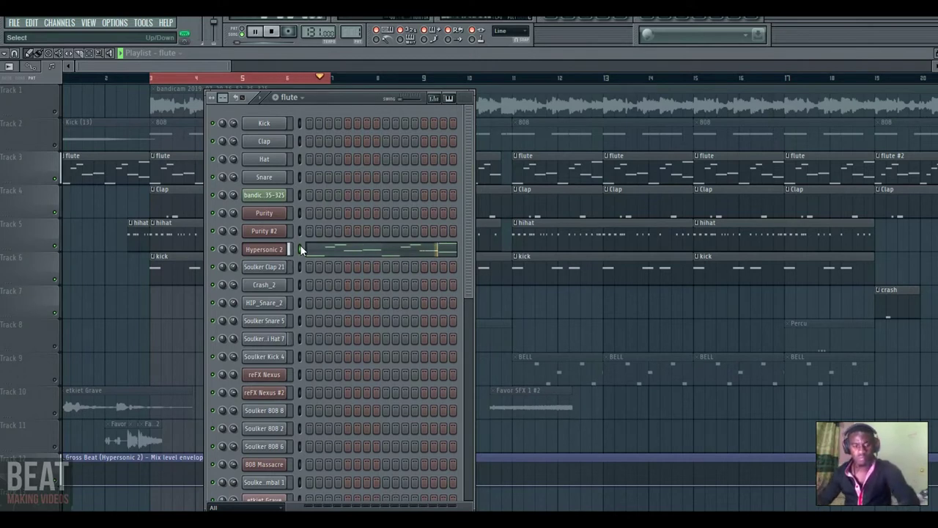
key("XF86AudioRaiseVolume")
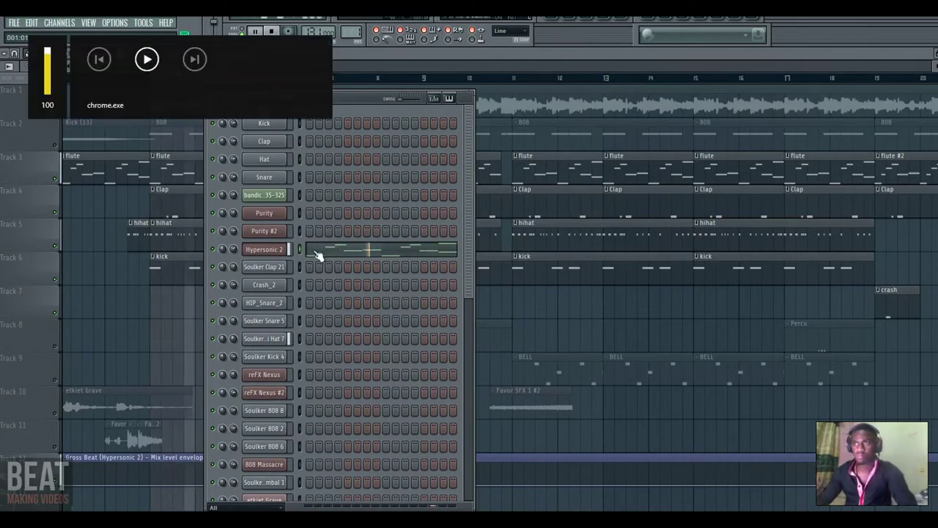
key("space")
Set the Hypersonic 2 mixer track's level to about -1.4 dB while the loop plays
key("F9")
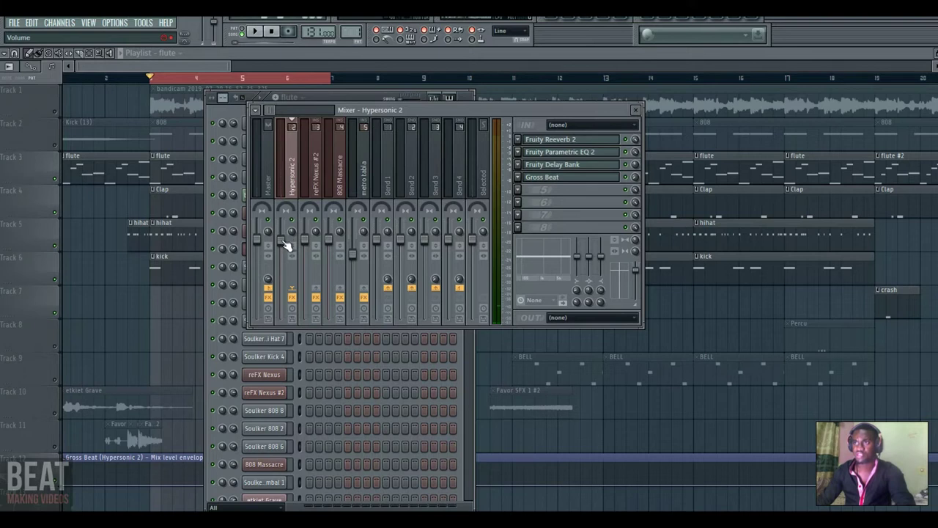
key("space")
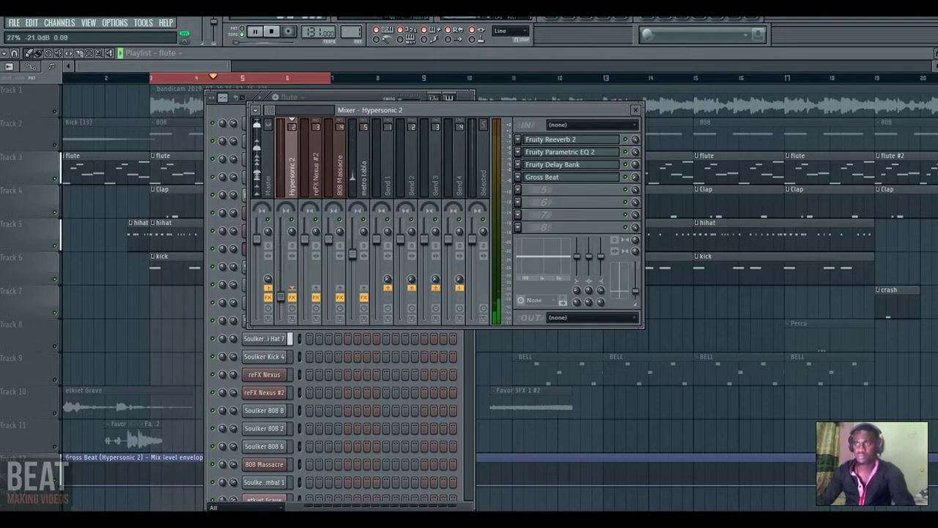
left_click_drag(280, 287, 281, 262)
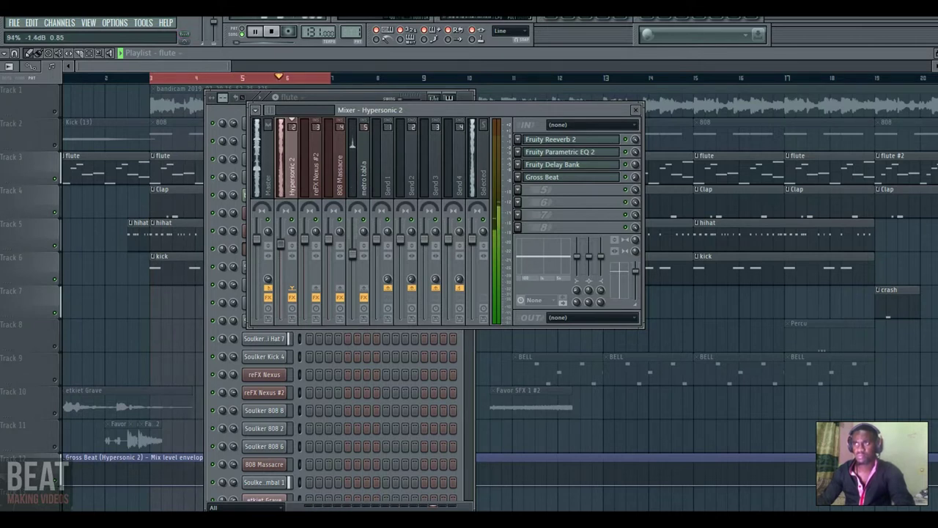
key("space")
Examine the Fruity Parametric EQ 2 and Fruity Reeverb 2 settings on the Hypersonic 2 track while listening to the loop
left_click(609, 151)
left_click_drag(362, 160, 389, 155)
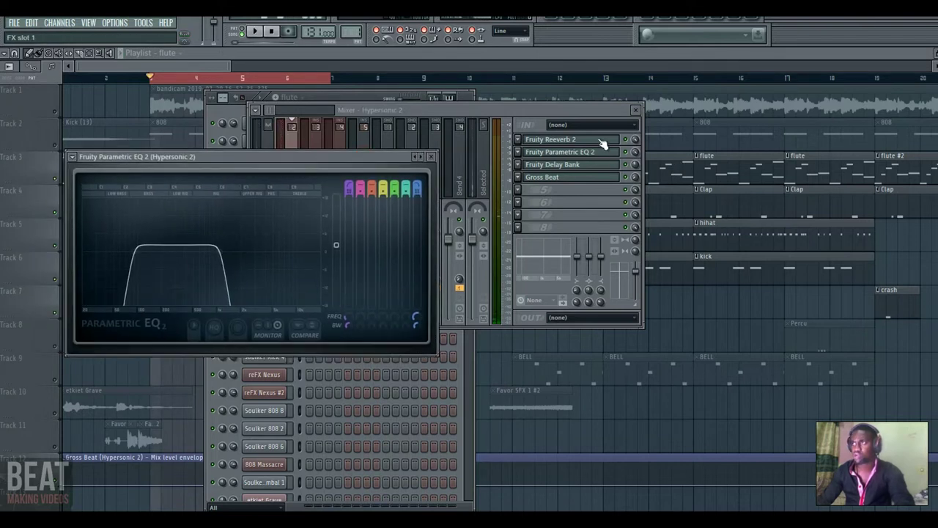
left_click(572, 139)
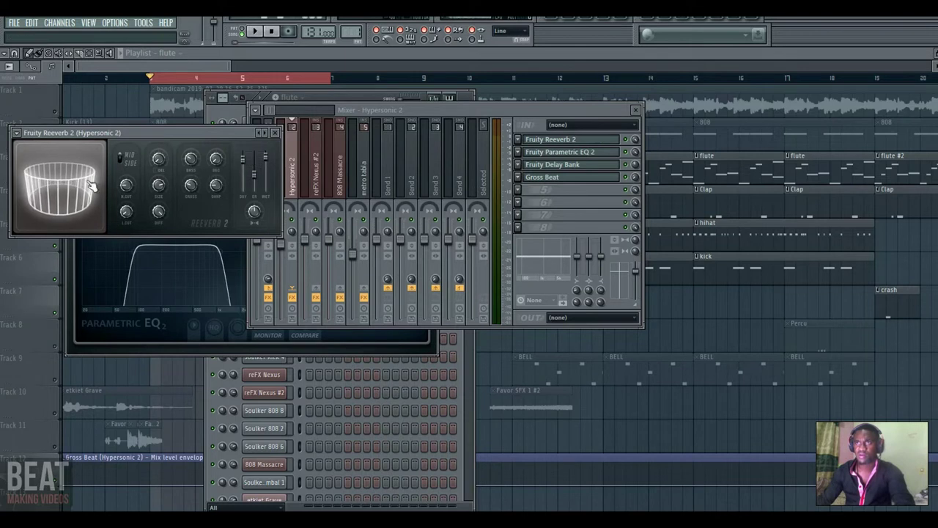
key("space")
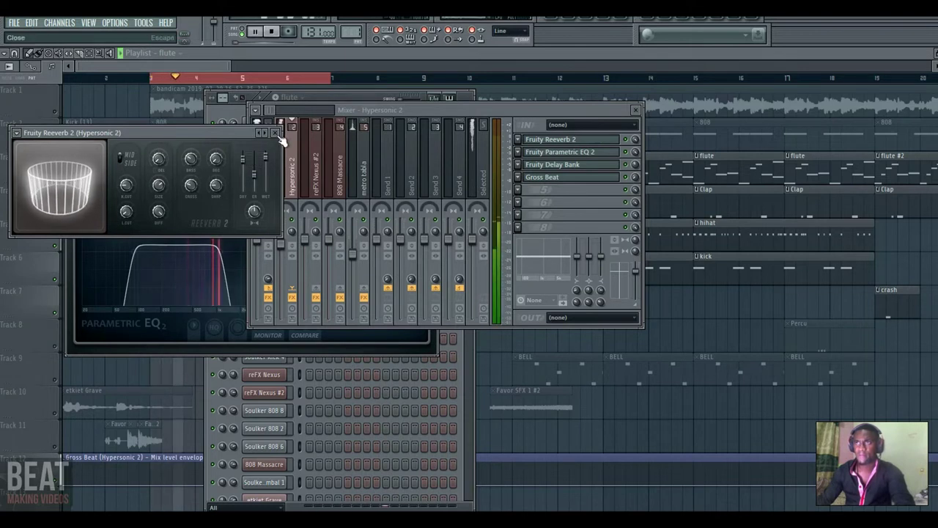
left_click(275, 133)
left_click(605, 140)
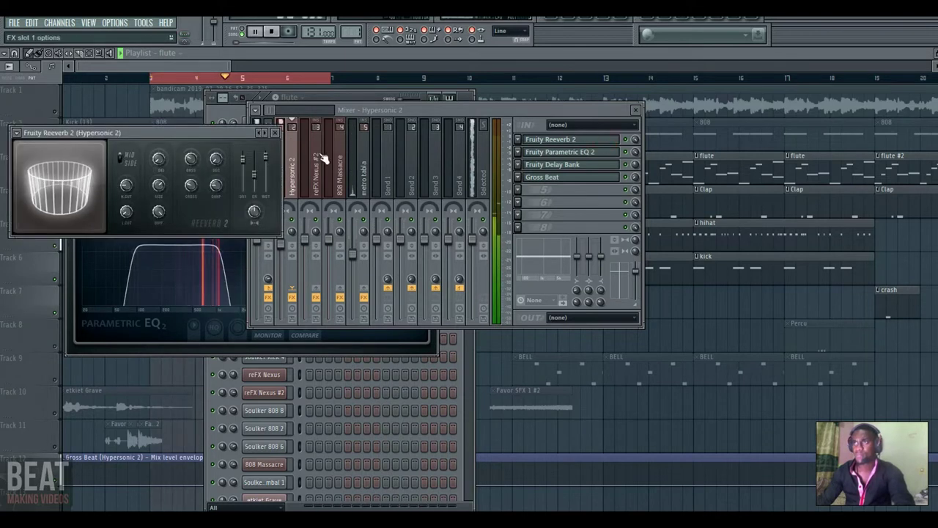
left_click(275, 133)
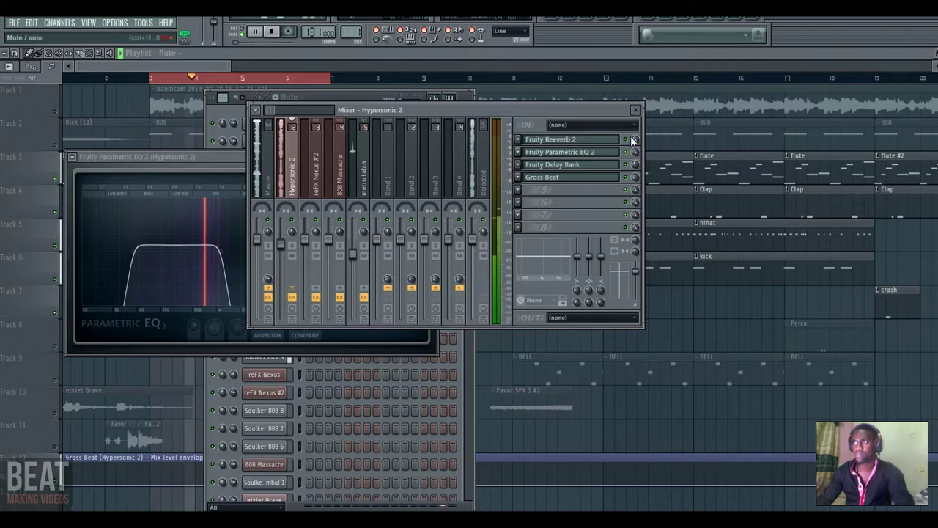
key("space")
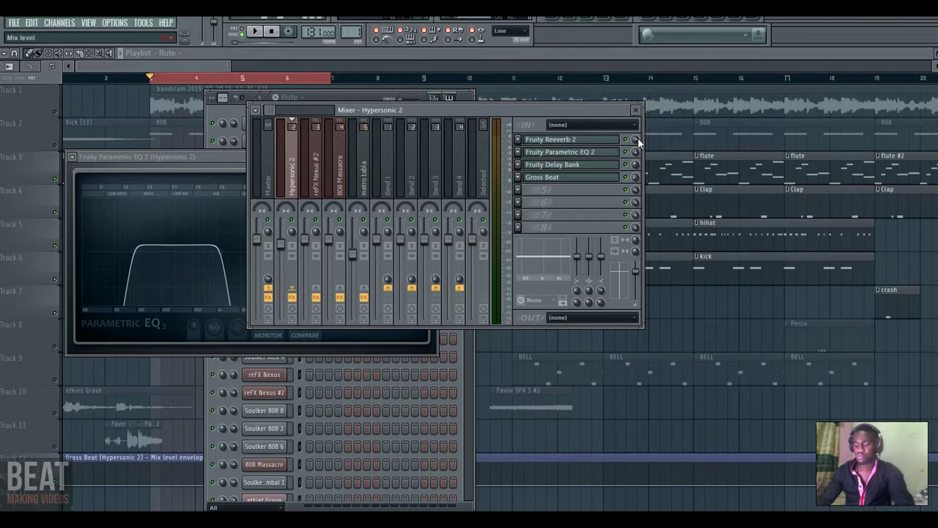
Lower the low-pass band 7 in the Hypersonic 2 track's Fruity Parametric EQ 2 to about 840 Hz during playback
key("space")
left_click(583, 151)
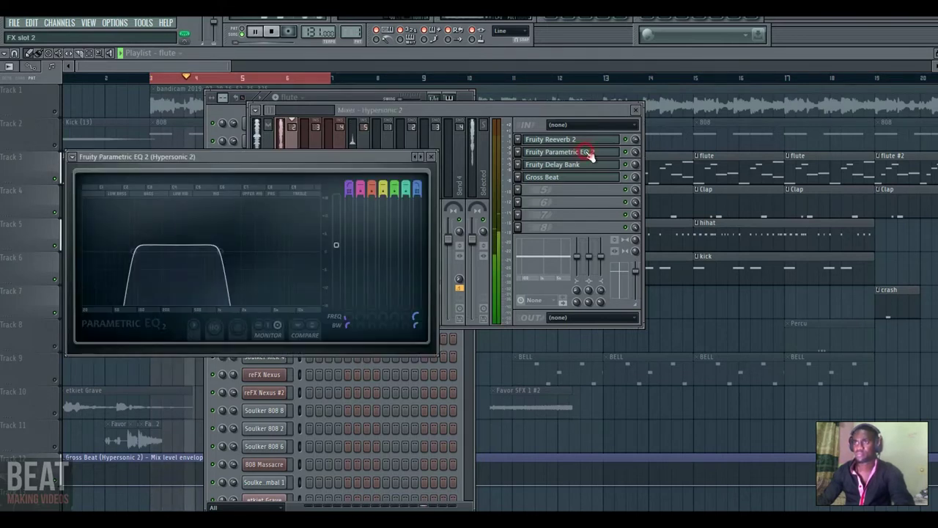
key("space")
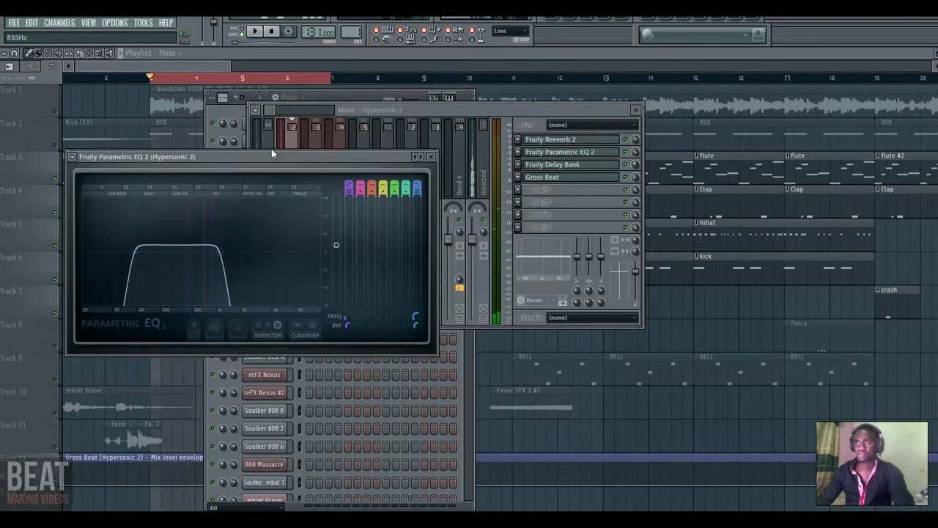
left_click_drag(264, 155, 319, 152)
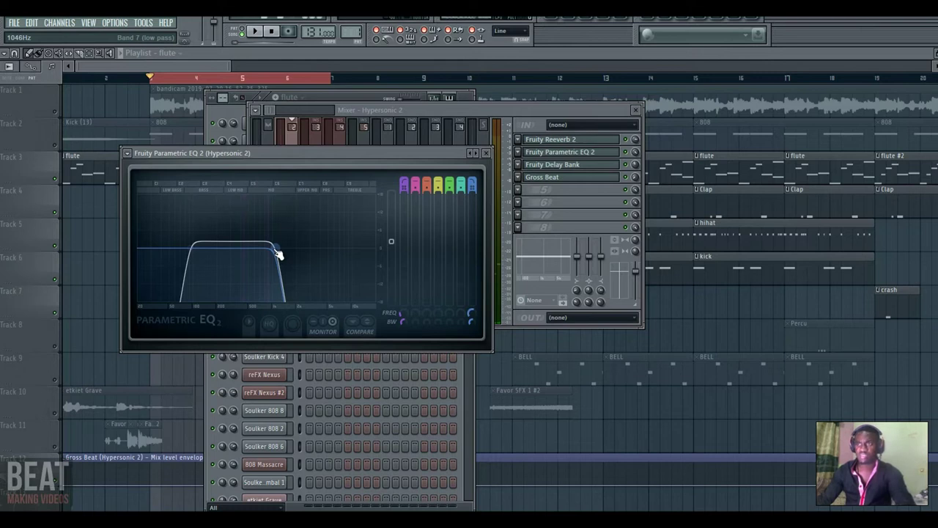
key("space")
mouse_move(278, 254)
left_mouse_down()
mouse_move(287, 248)
mouse_move(251, 247)
mouse_move(266, 248)
left_mouse_up()
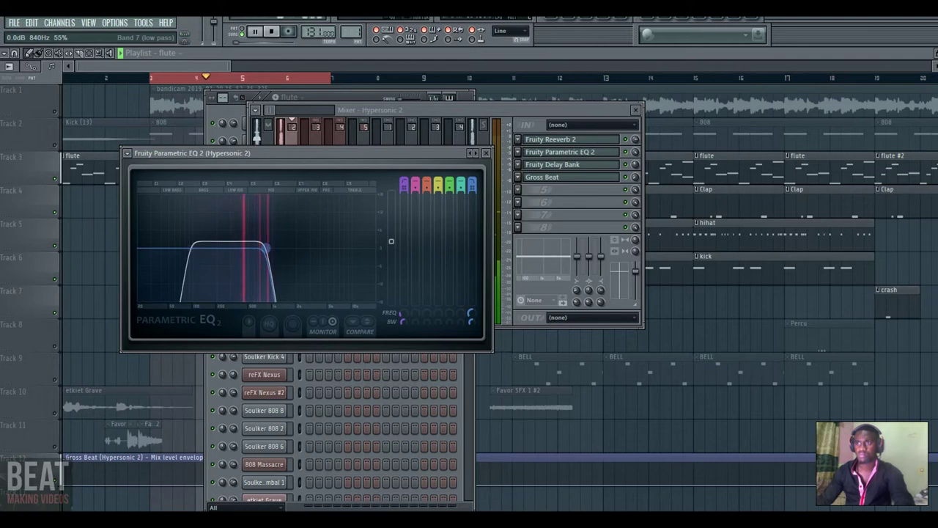
Raise the Hypersonic 2 track's level to about 1.8 dB and set its EQ low-pass band 7 to about 943 Hz
left_click(542, 107)
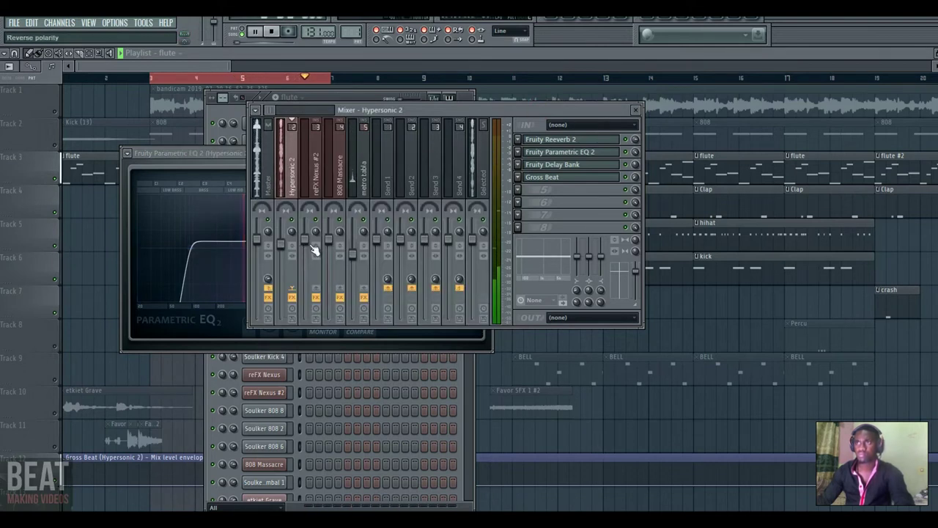
left_click_drag(280, 244, 283, 236)
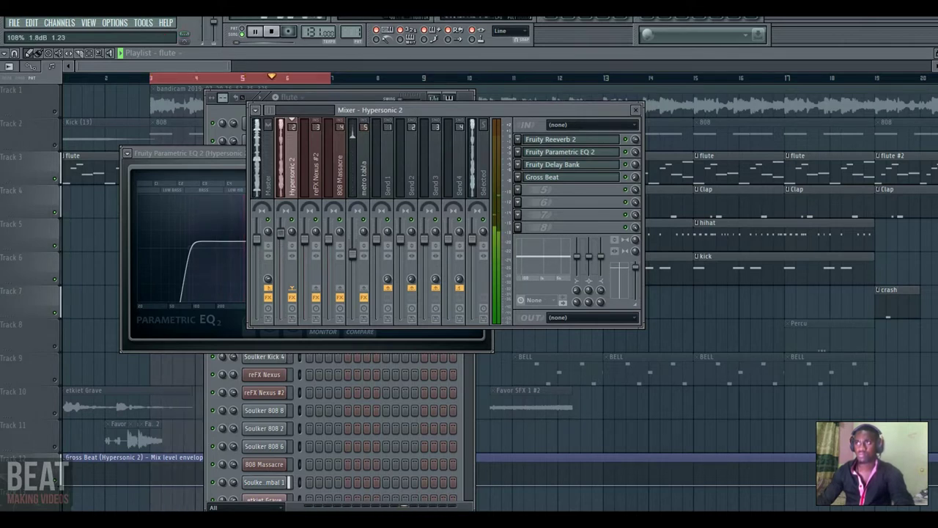
left_click(228, 153)
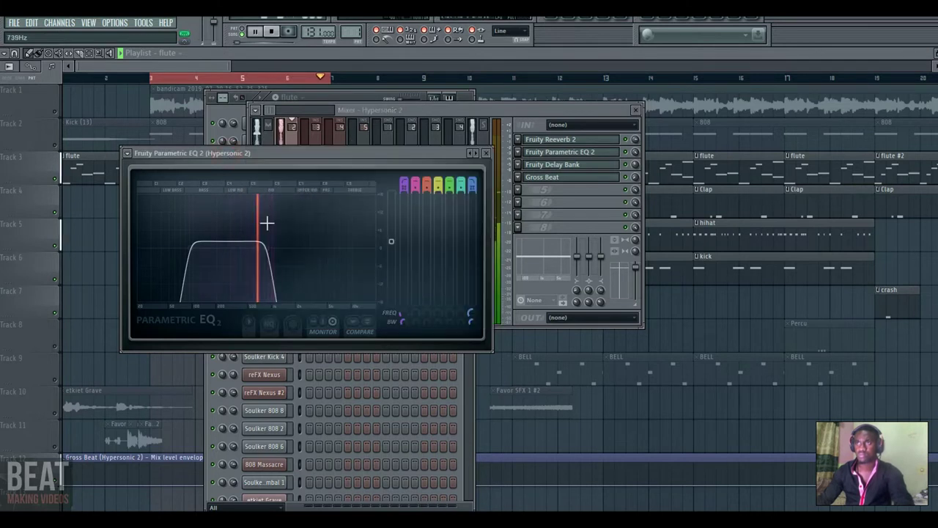
left_click_drag(269, 247, 270, 248)
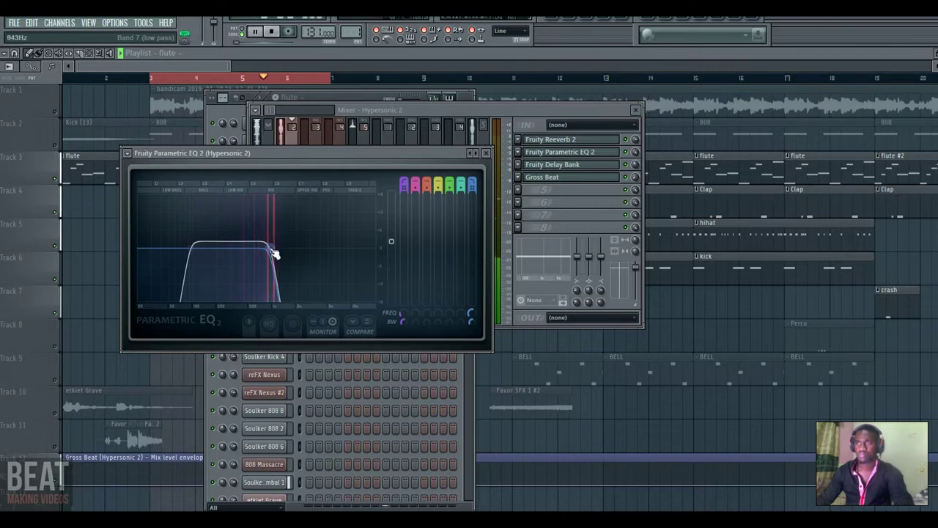
Unmute playlist track 10 and pick the etket poll favor clip for adjustment while the loop plays
left_click(215, 62)
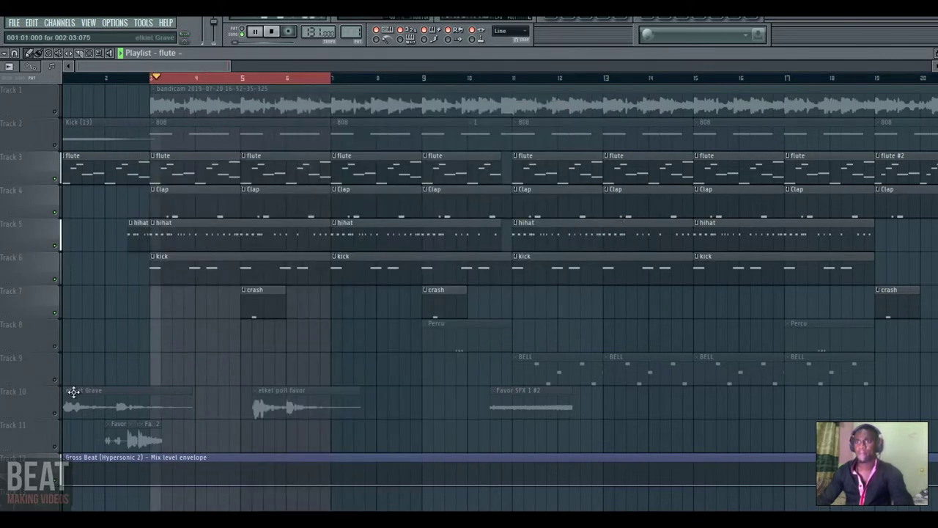
left_click(52, 412)
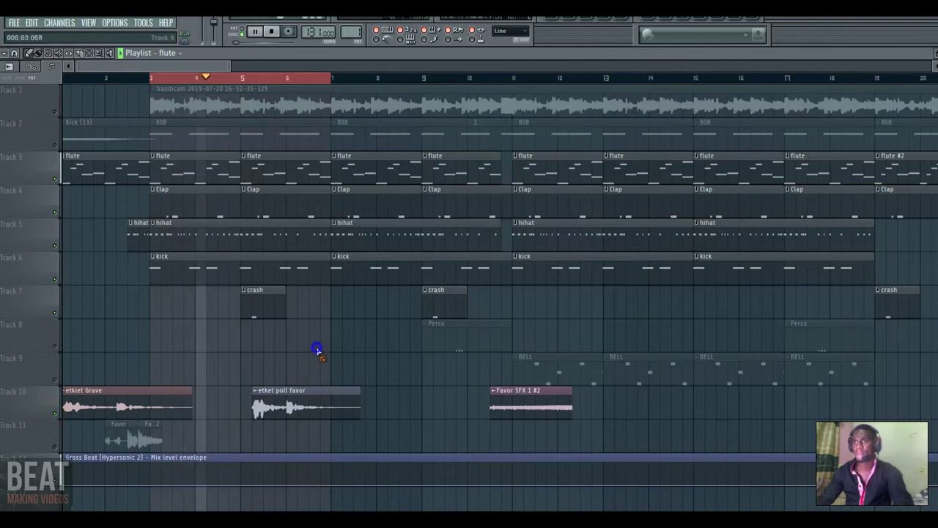
left_click(290, 393)
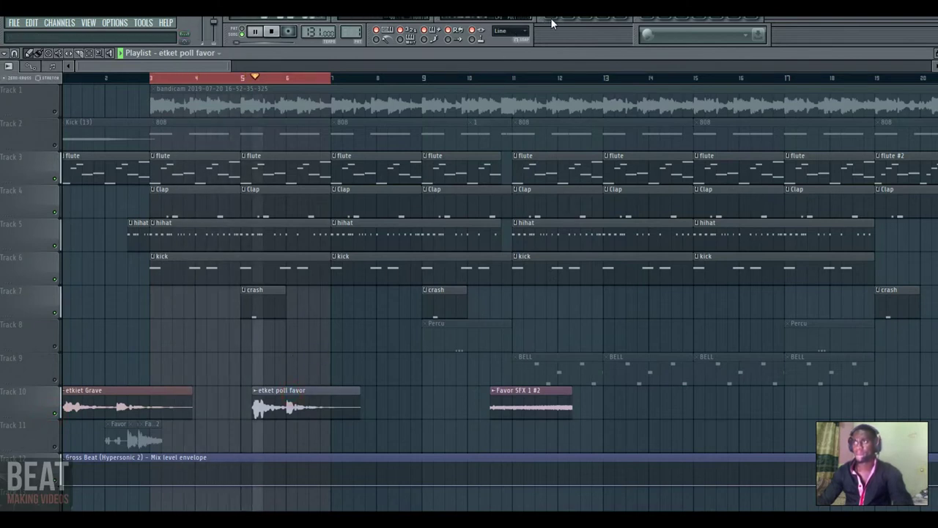
Adjust the etket poll favor channel's volume in the channel rack to around 60% and audition it against the loop
left_click(574, 18)
key("space")
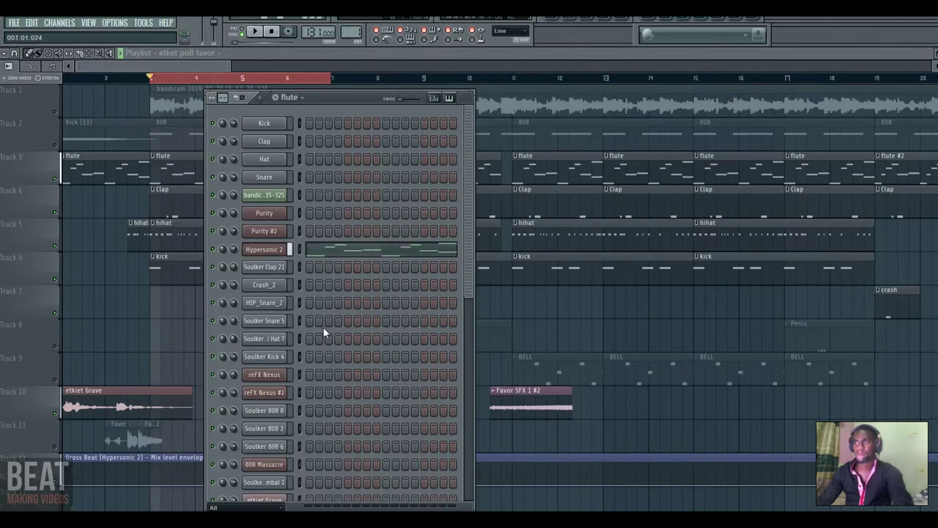
scroll(322, 326, "down", 4)
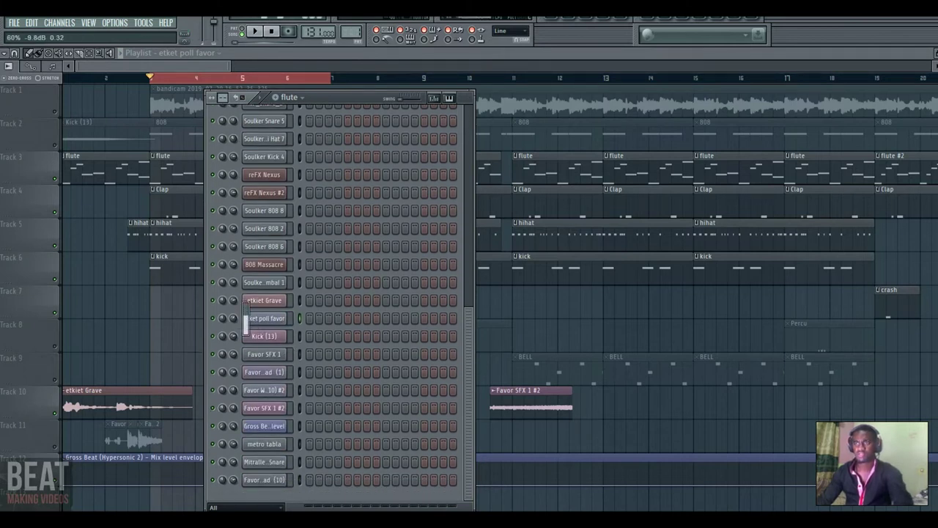
key("space")
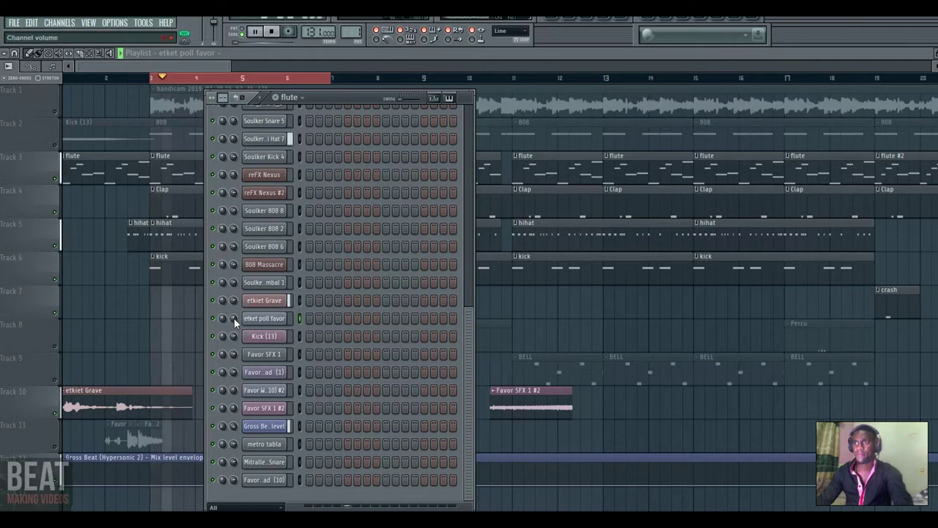
left_click_drag(234, 318, 234, 320)
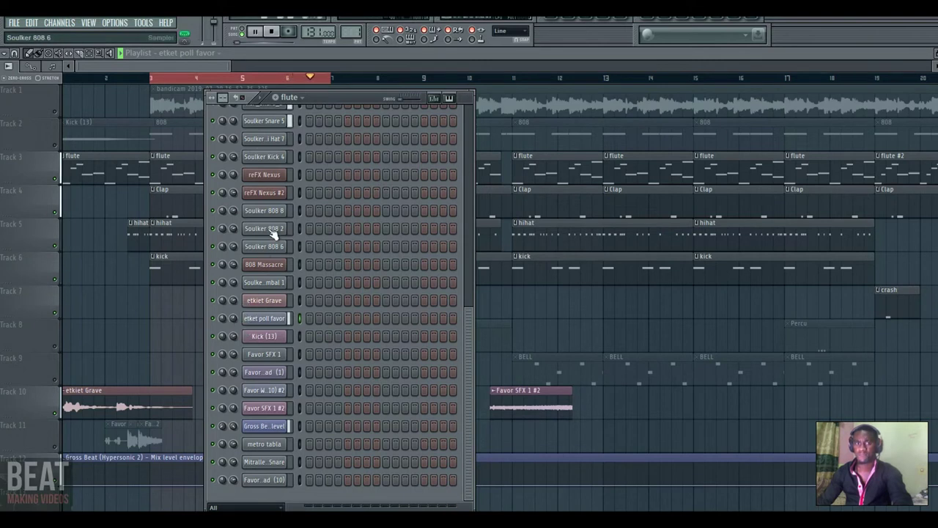
Mute playlist track 10, unmute track 9 and play the BELL clips with bars 11 to 13 looped
left_click(88, 55)
right_click(253, 78)
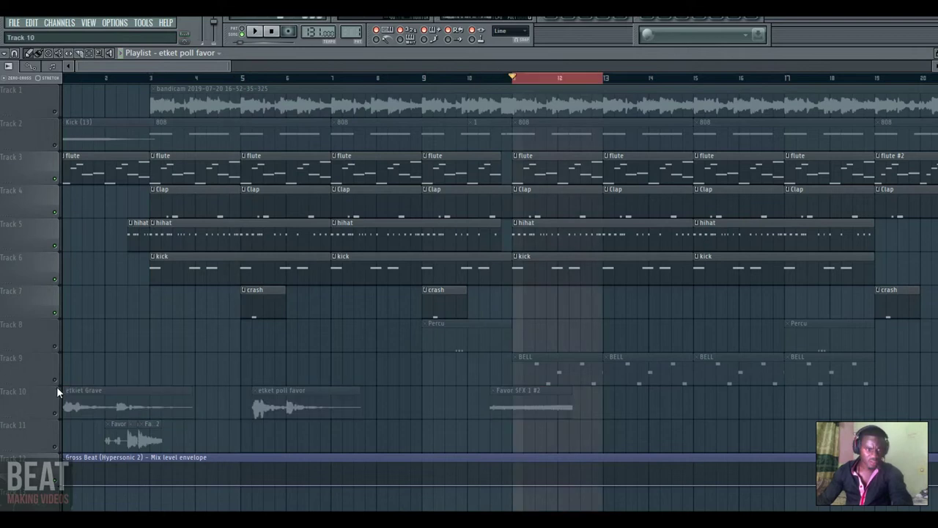
left_click(55, 379)
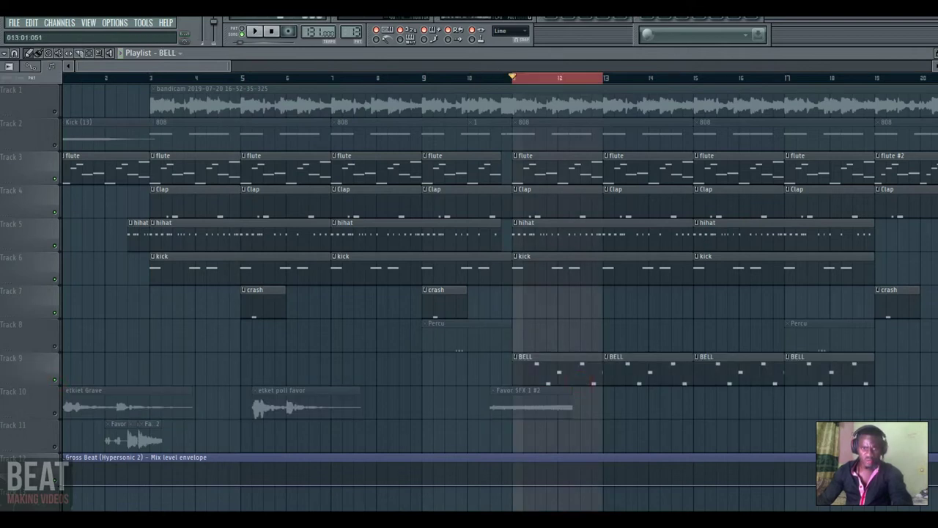
left_click(575, 19)
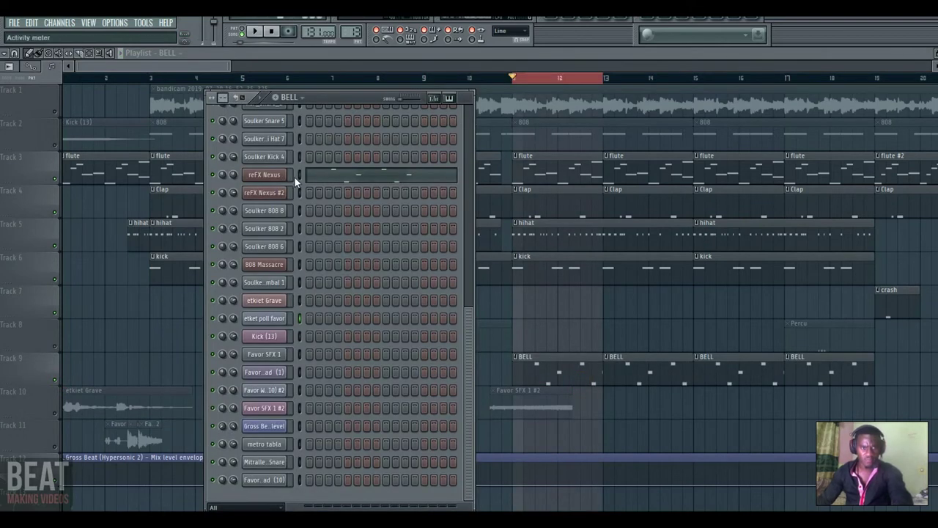
key("space")
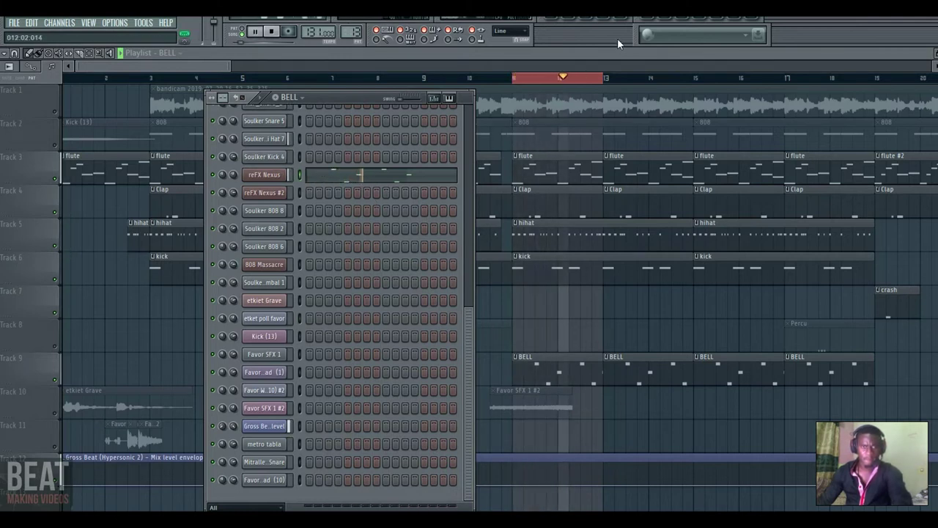
Check the mixer tracks for the bell sound and inspect the preset loaded in the reFX Nexus channel
left_click(626, 19)
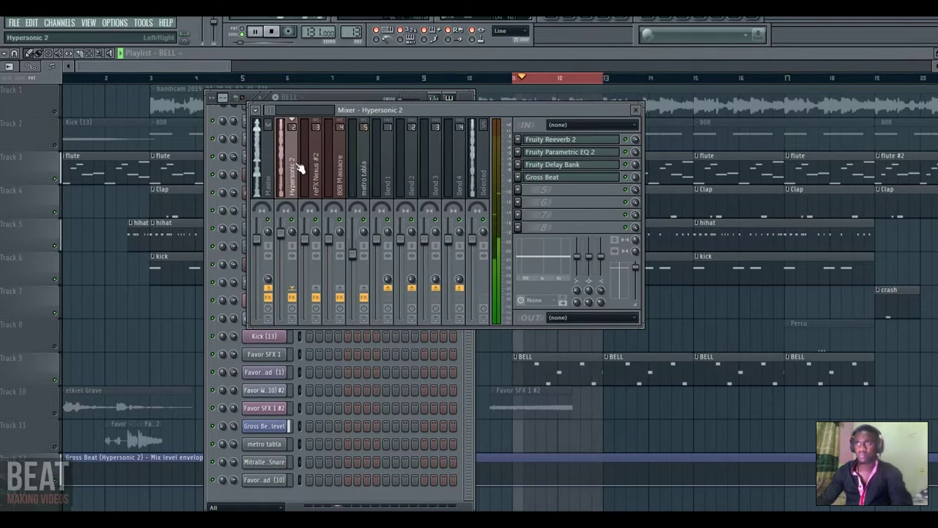
left_click_drag(271, 111, 276, 113)
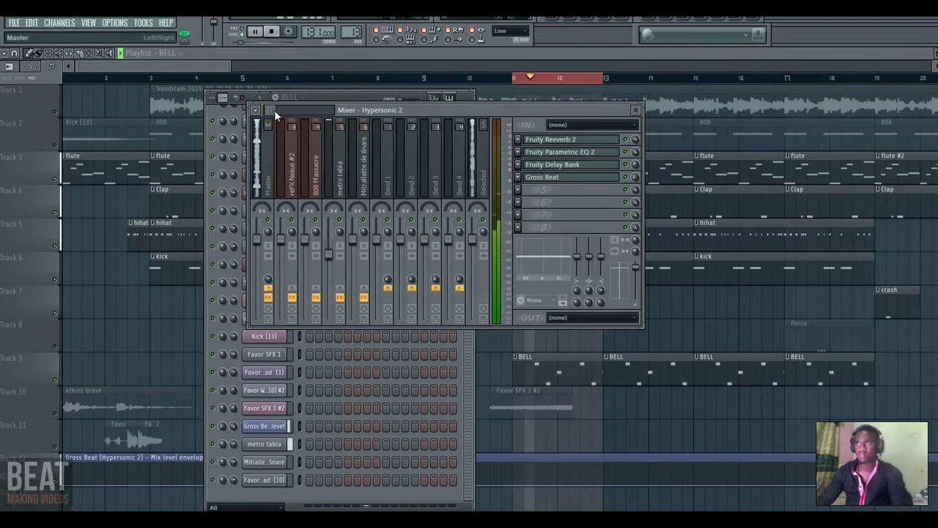
key("space")
left_click(341, 96)
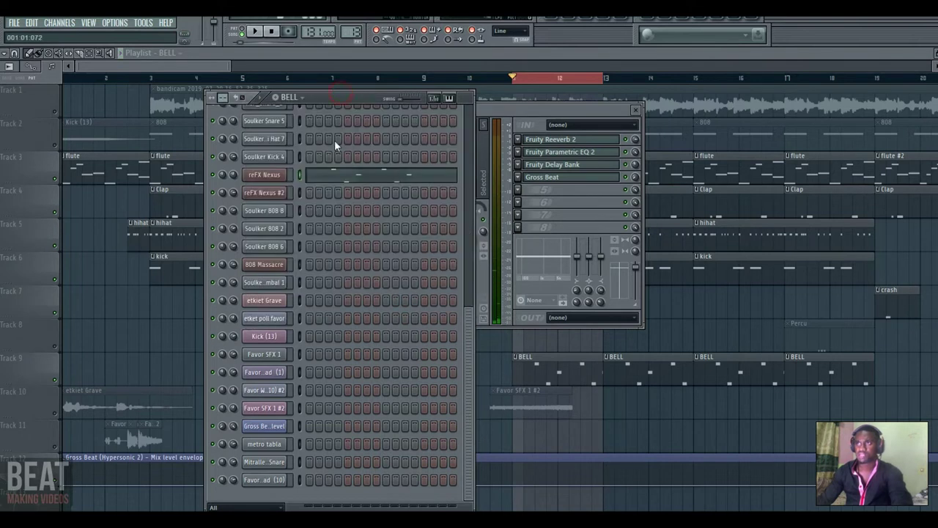
left_click(284, 176)
key("Return")
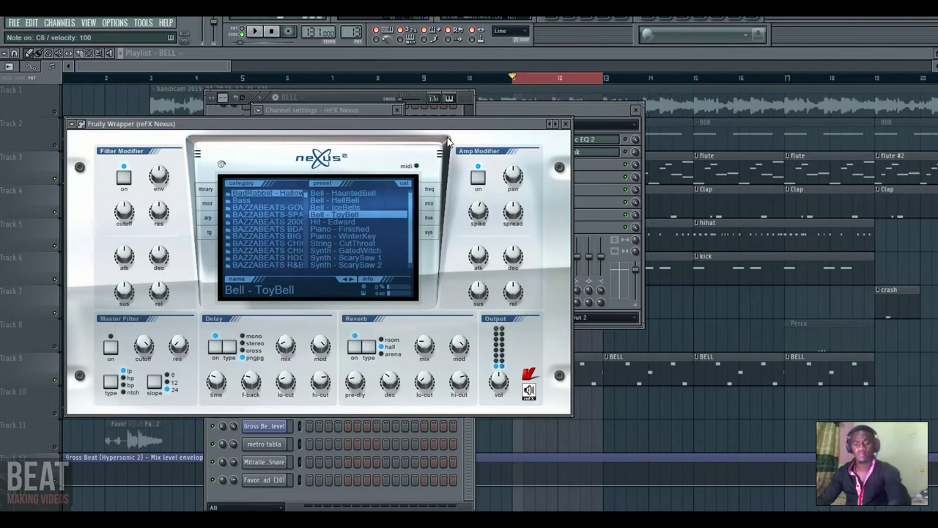
left_click(566, 124)
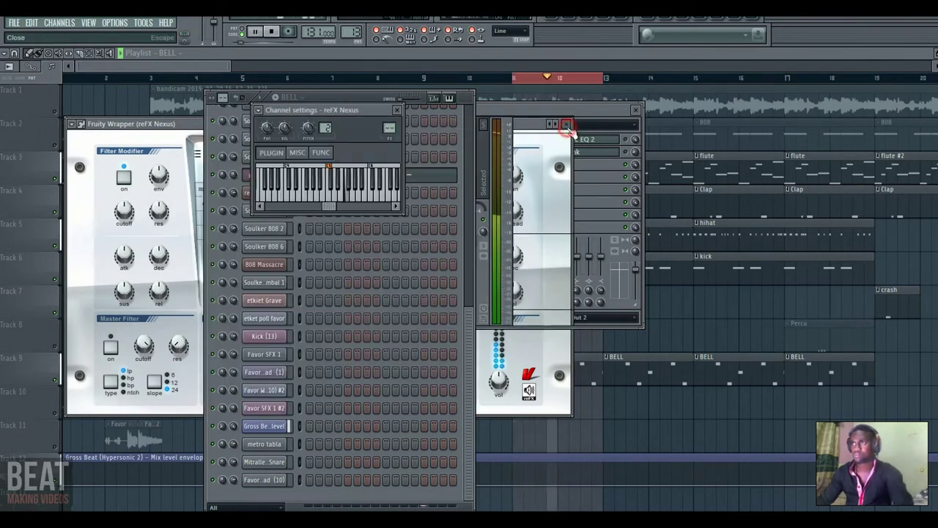
Link the reFX Nexus channel to the free mixer track Insert 12
left_click(539, 123)
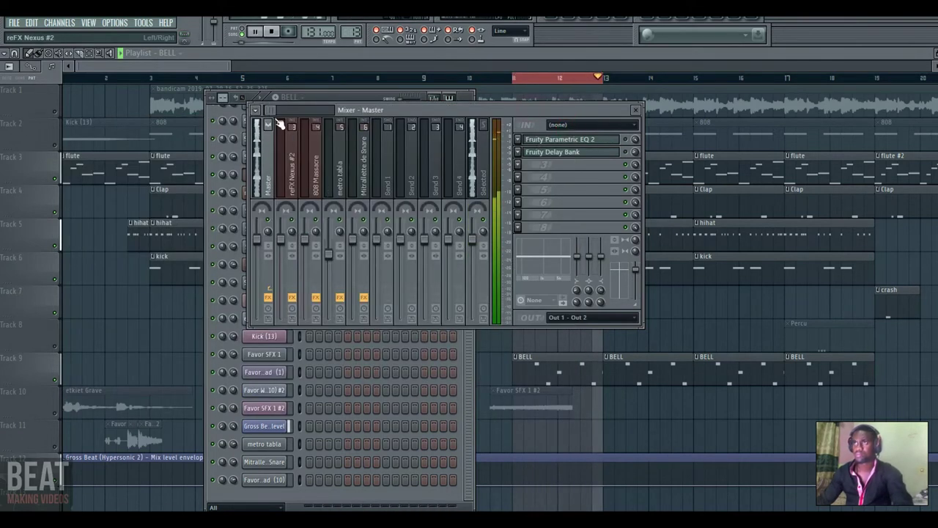
left_click_drag(273, 111, 269, 112)
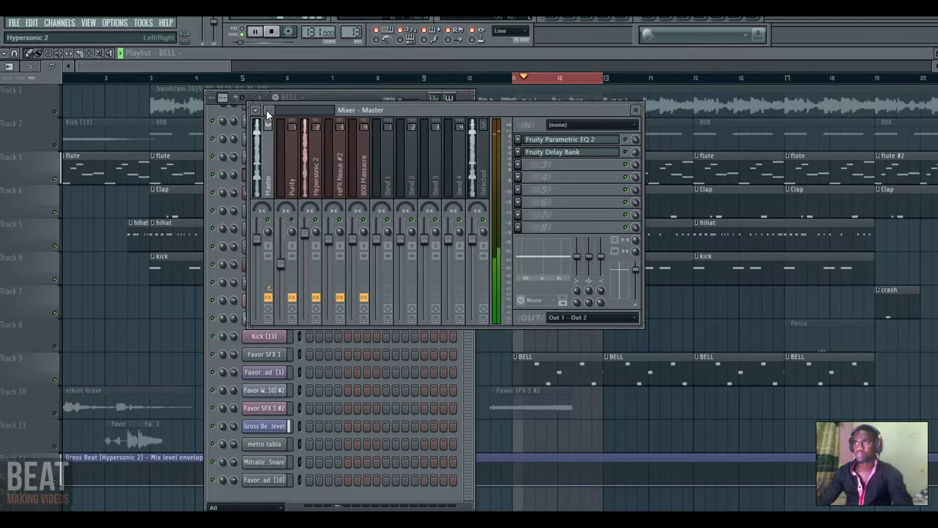
mouse_move(269, 110)
left_mouse_down()
mouse_move(333, 110)
mouse_move(265, 110)
left_mouse_up()
left_click(321, 99)
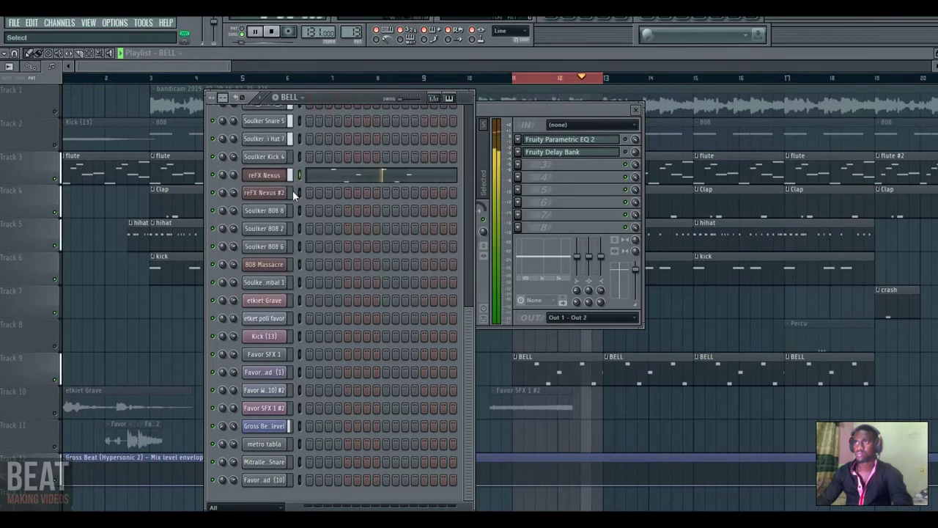
left_click(518, 109)
key("space")
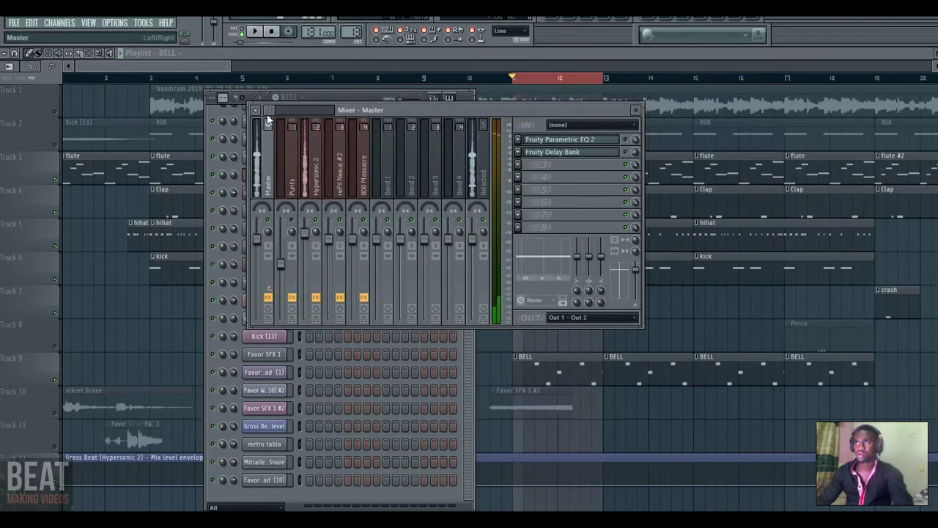
left_click_drag(266, 112, 274, 110)
right_click(325, 173)
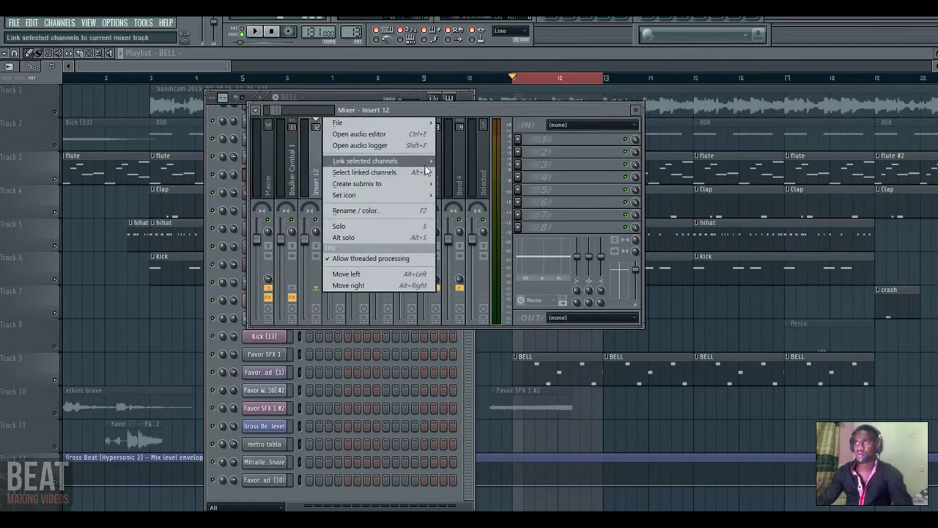
mouse_move(427, 161)
left_click(461, 162)
Add Fruity Parametric EQ 2 to effect slot 1 of the reFX Nexus mixer track and play the loop
left_click(518, 141)
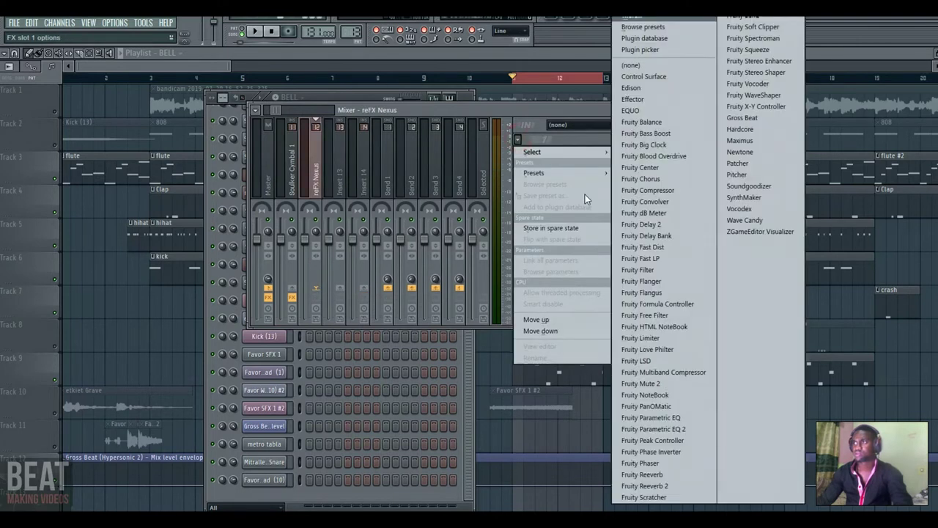
left_click(655, 429)
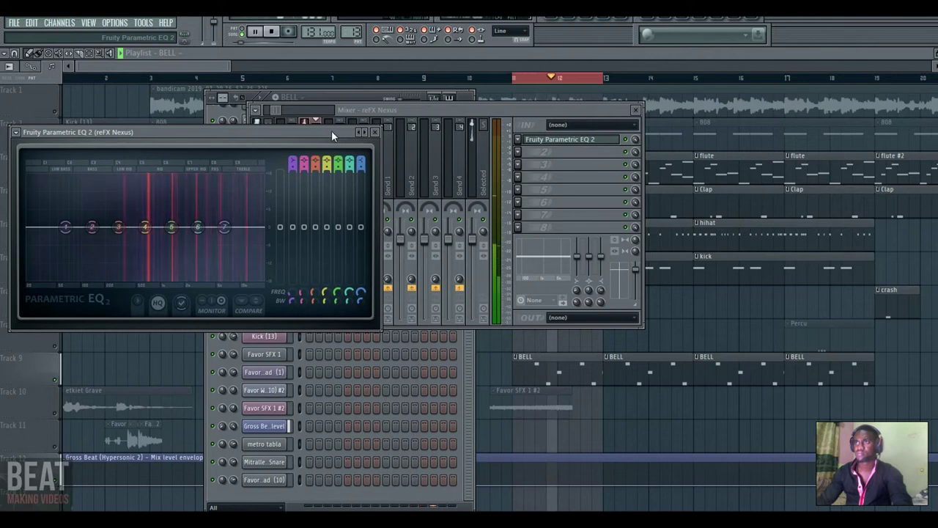
left_click_drag(334, 132, 414, 121)
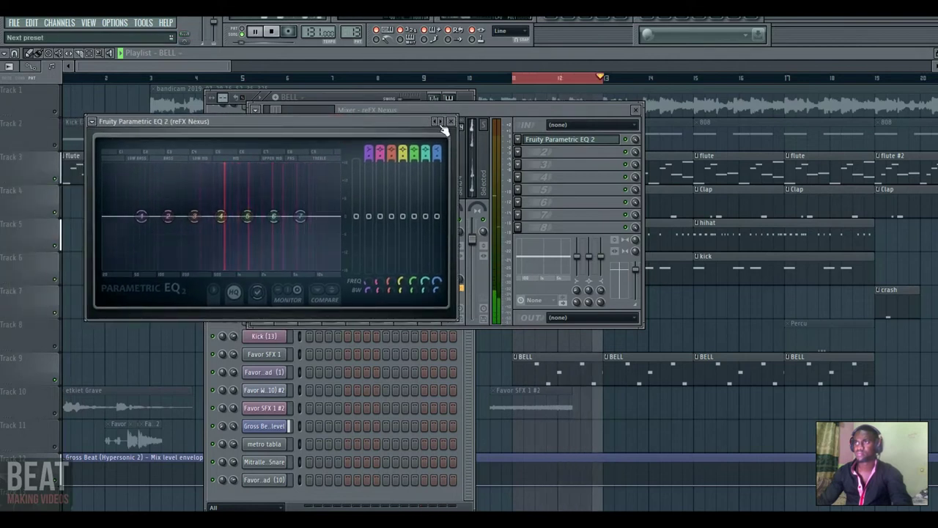
Cut band 1 slightly and boost band 4 at about 686 Hz in the reFX Nexus track's Fruity Parametric EQ 2
key("space")
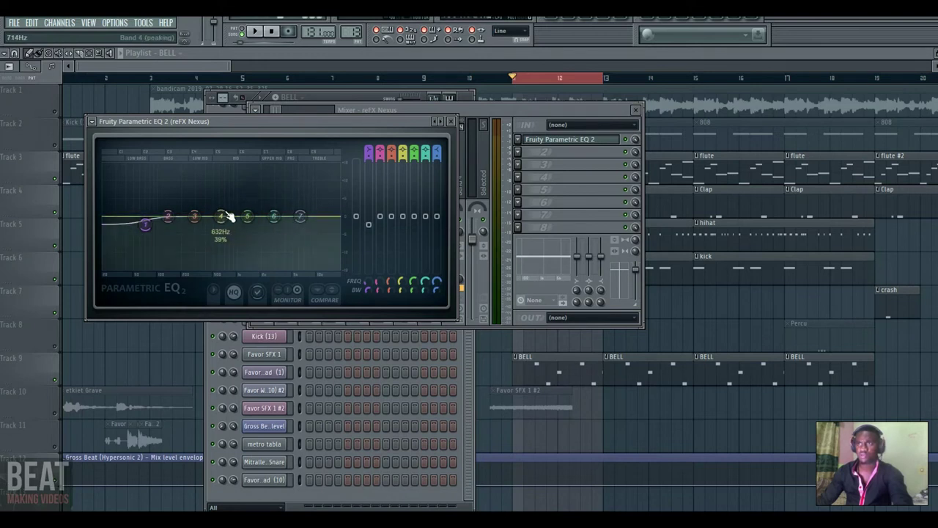
left_click_drag(220, 216, 222, 209)
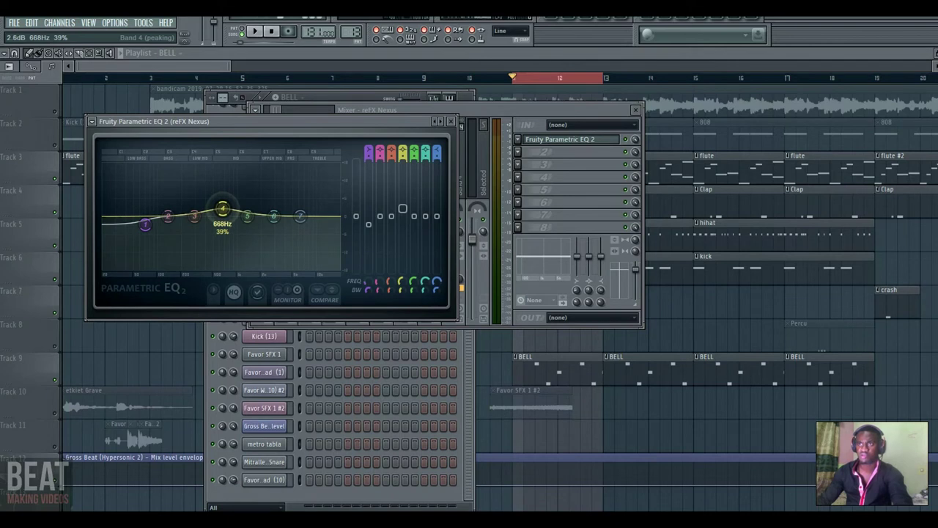
key("space")
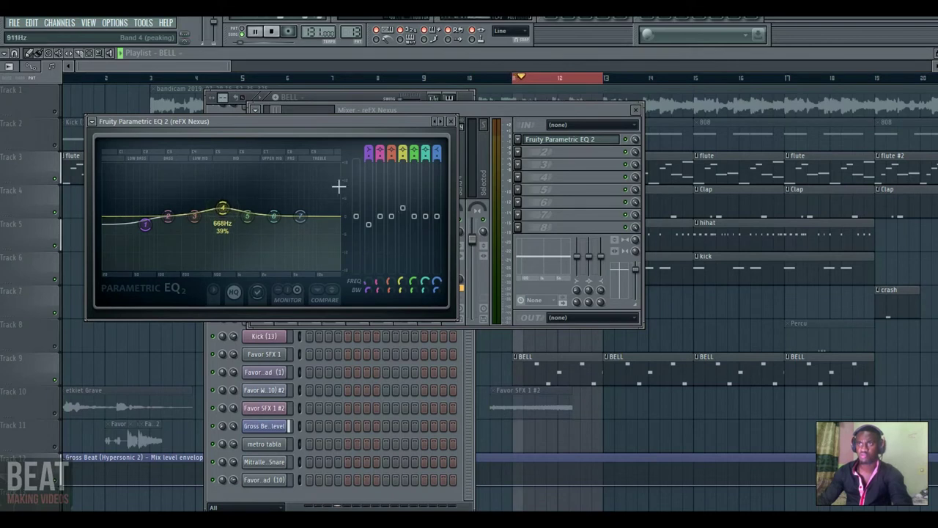
left_click(451, 121)
left_click(549, 139)
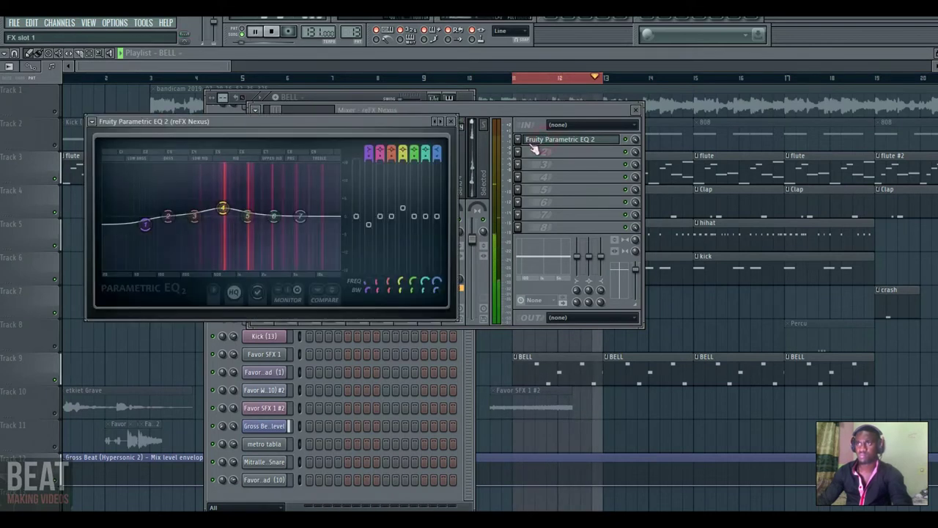
key("space")
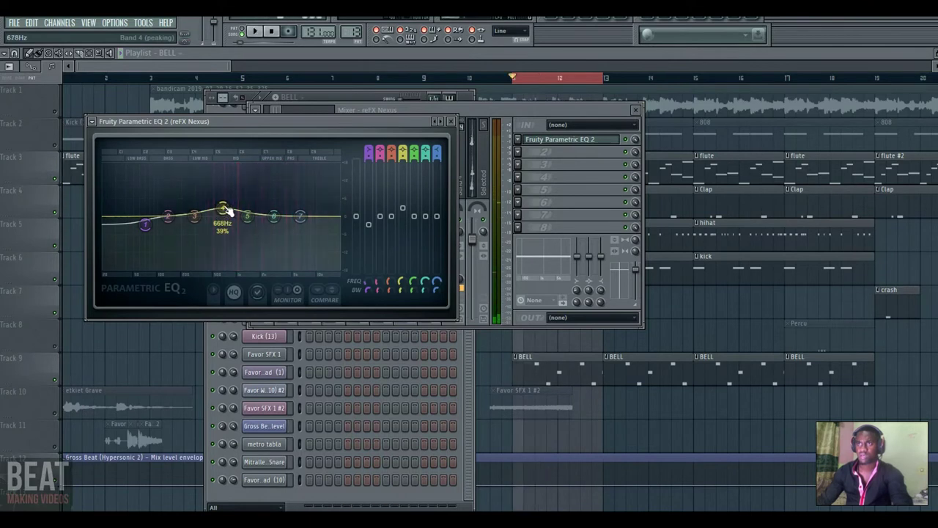
key("space")
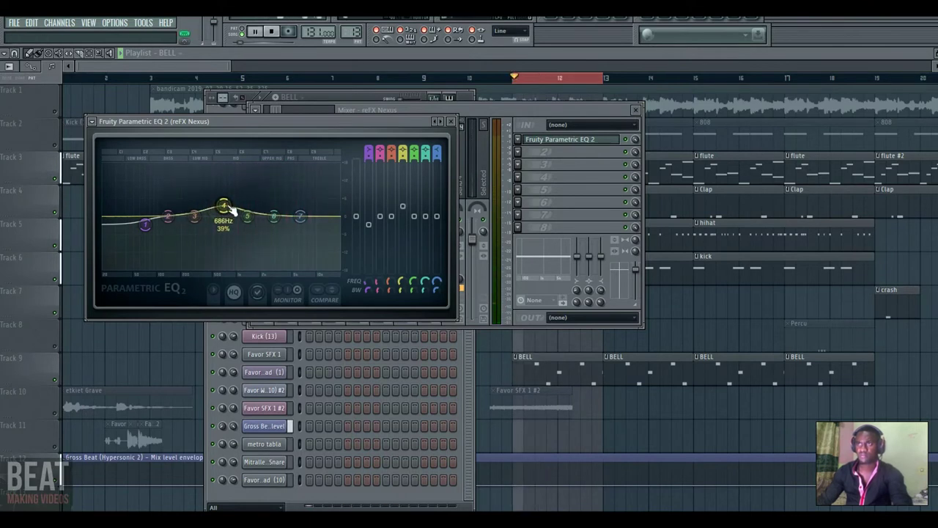
left_click(451, 121)
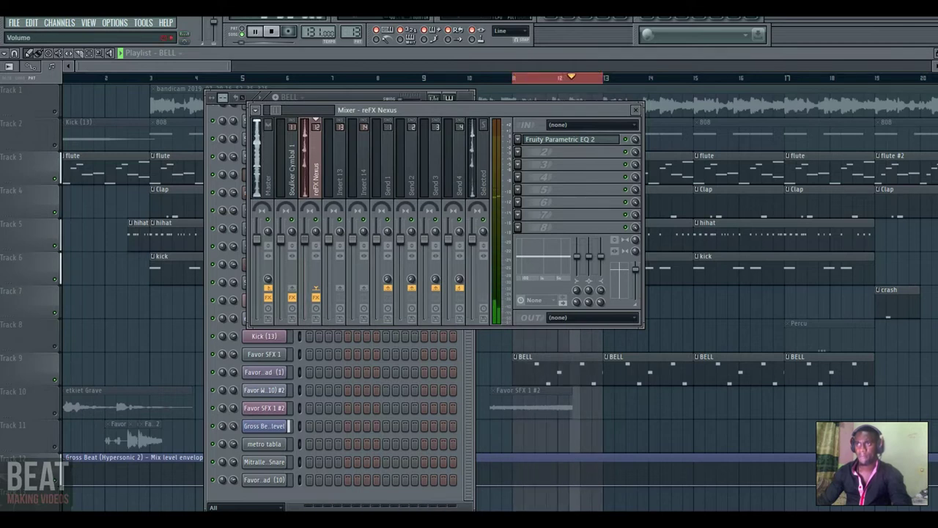
Lower the reFX Nexus mixer track's level slightly during playback and close the open windows
mouse_move(310, 244)
left_mouse_down()
mouse_move(310, 259)
mouse_move(304, 252)
left_mouse_up()
key("F12")
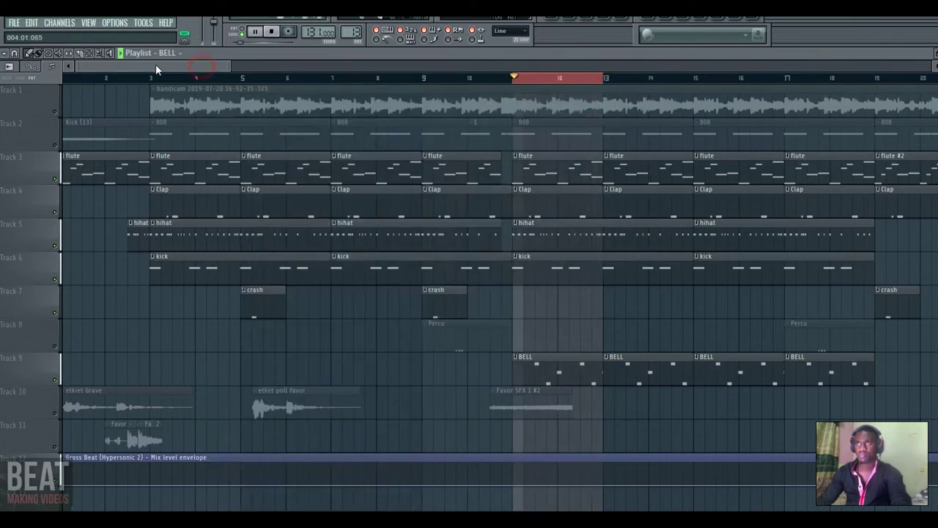
Stop playback and extend the playlist loop range to bars 11 to 15, leaving no clips selected
key("space")
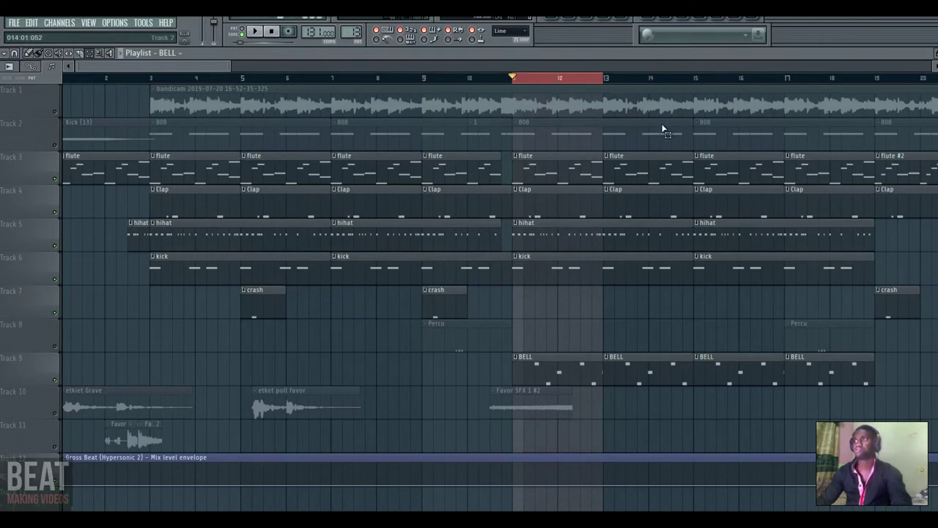
left_click_drag(694, 86, 513, 102)
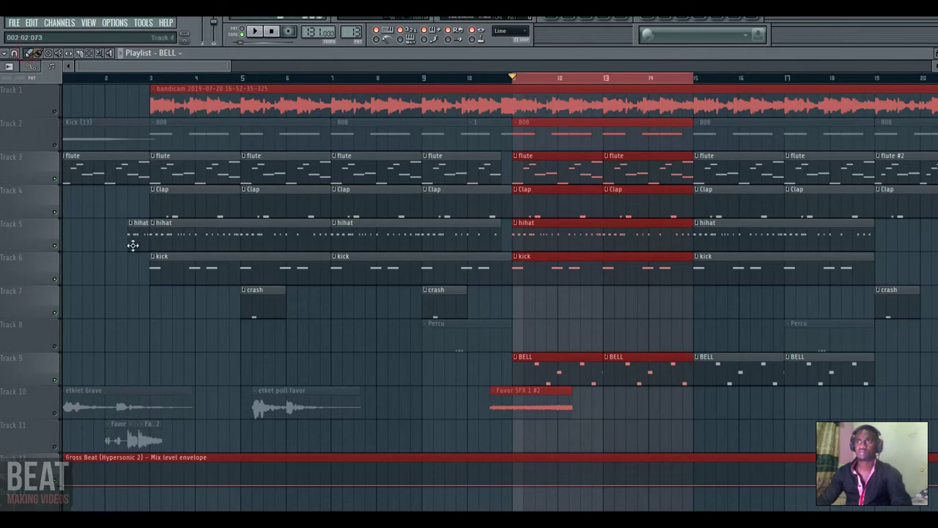
left_click(161, 337)
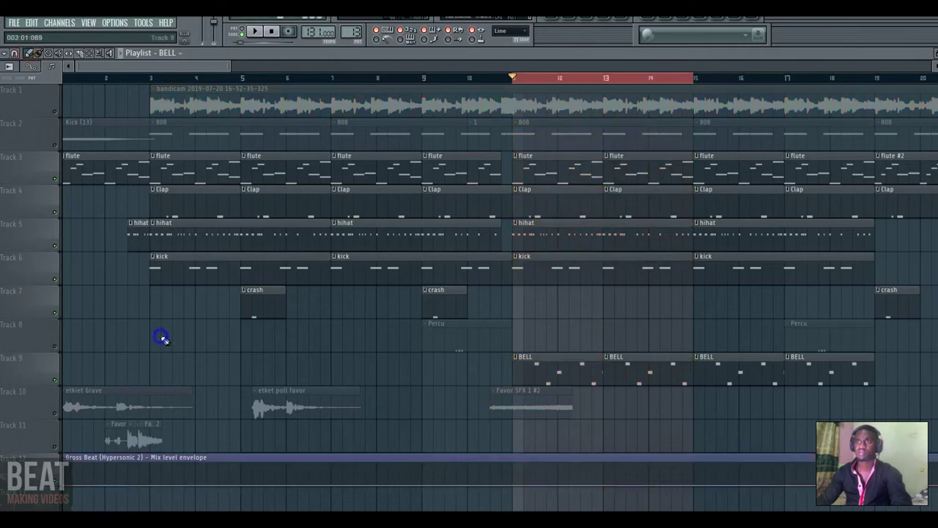
Unmute playlist track 2, play the loop and bring up the 808 Massacre channel's mixer track
left_click(61, 144)
key("space")
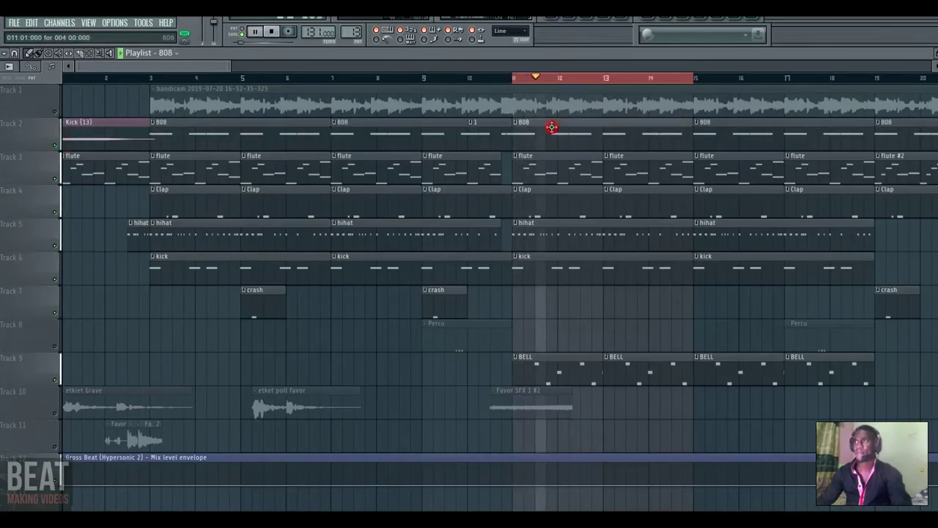
left_click(573, 22)
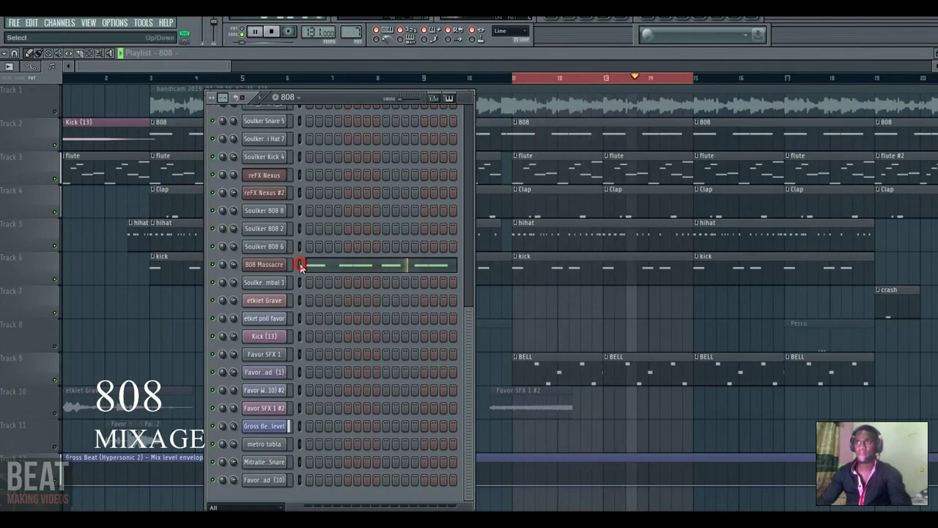
left_click(628, 17)
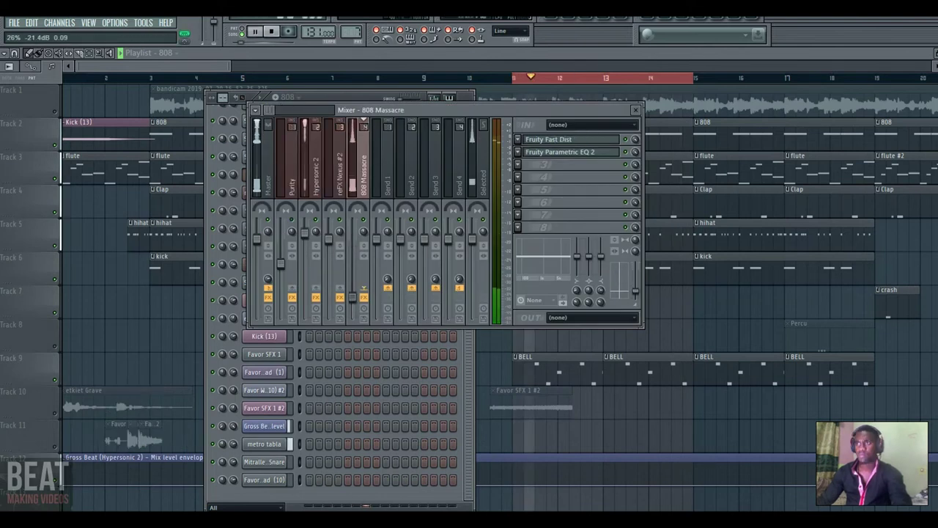
Raise the 808 Massacre mixer track's level in stages while playing the loop
left_click_drag(353, 296, 353, 288)
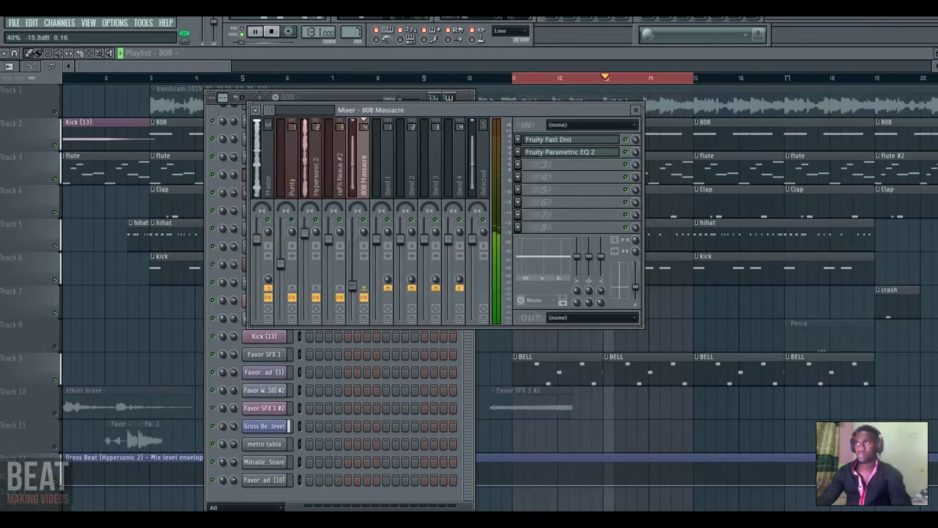
key("space")
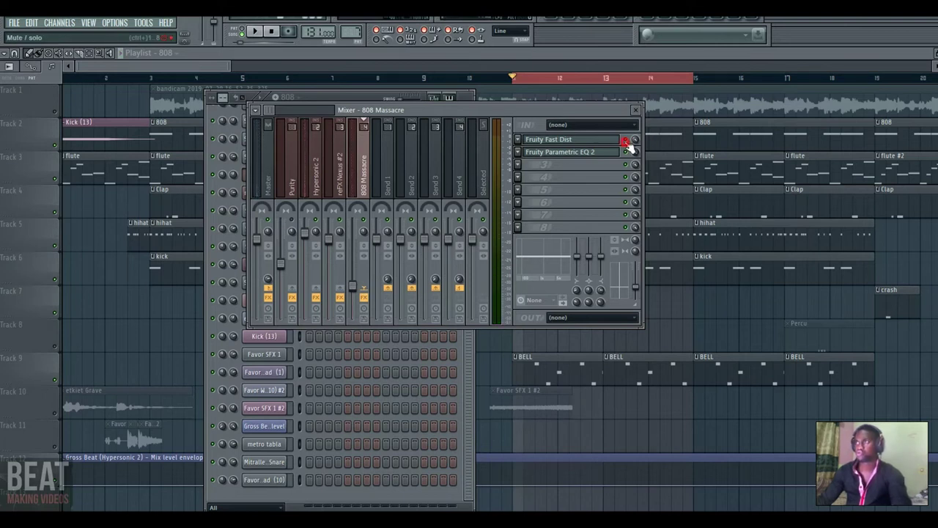
key("space")
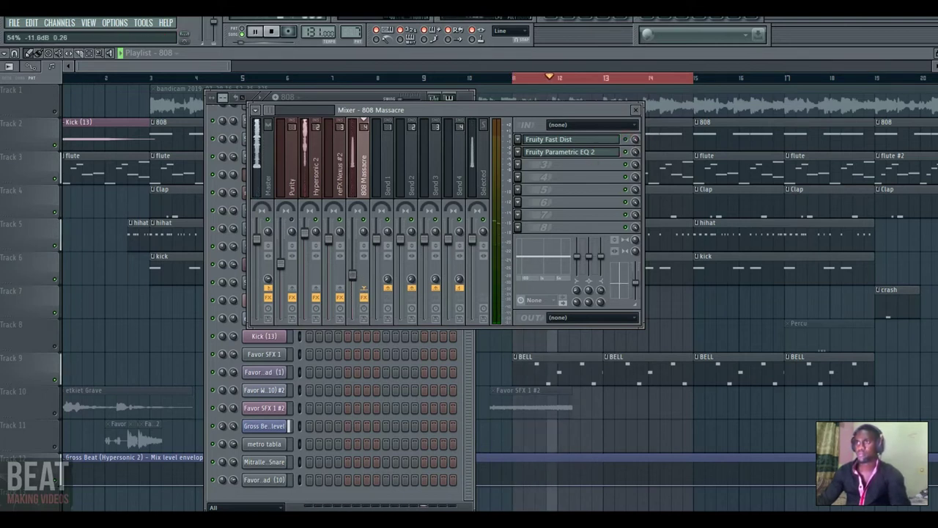
left_click_drag(353, 264, 353, 247)
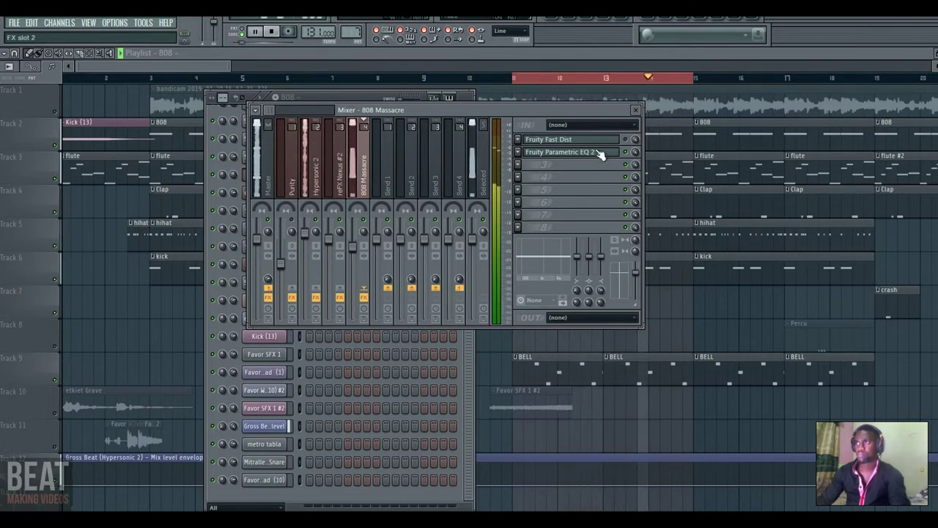
Stop playback and switch the 808 Massacre track's Fruity Parametric EQ 2 to its flat preset
left_click(594, 153)
key("space")
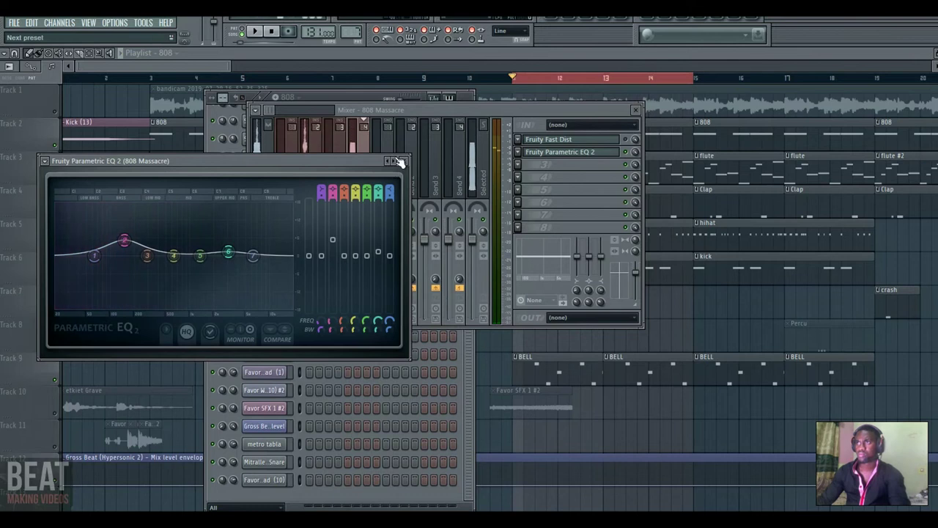
left_click(392, 163)
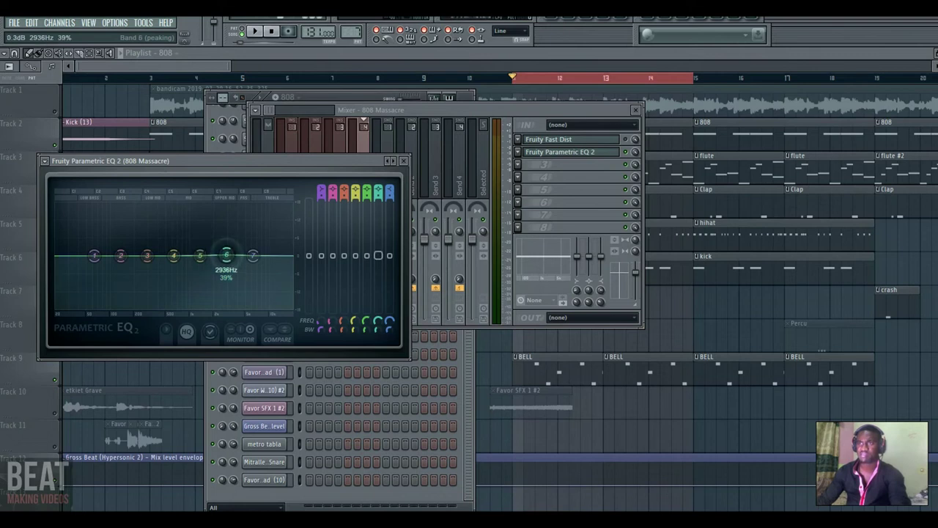
Boost band 6 near 2936 Hz and band 4 at about 898 Hz in the 808 Massacre EQ, and play the loop
left_click_drag(227, 255, 227, 241)
key("space")
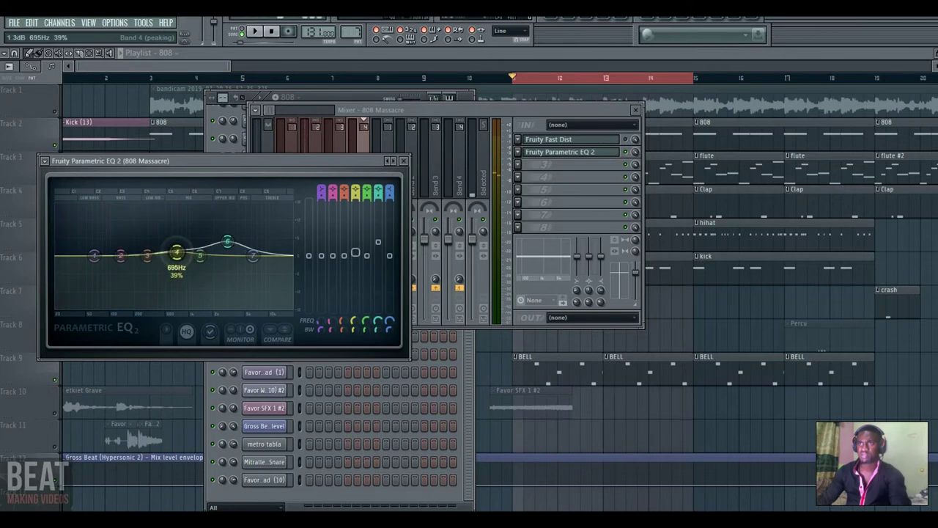
left_click_drag(177, 253, 186, 237)
key("space")
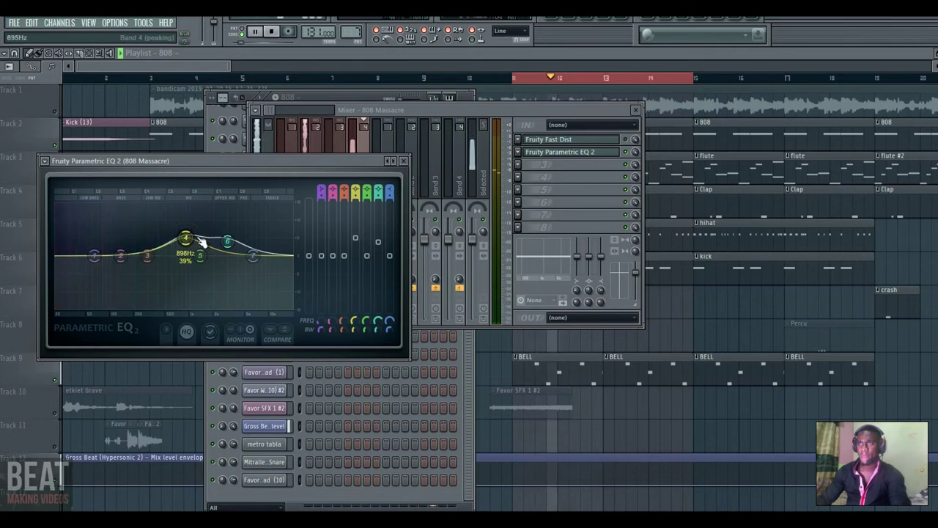
Close the 808 Massacre EQ, nudge that mixer track's level slightly above 100%, and stop playback
left_click(406, 162)
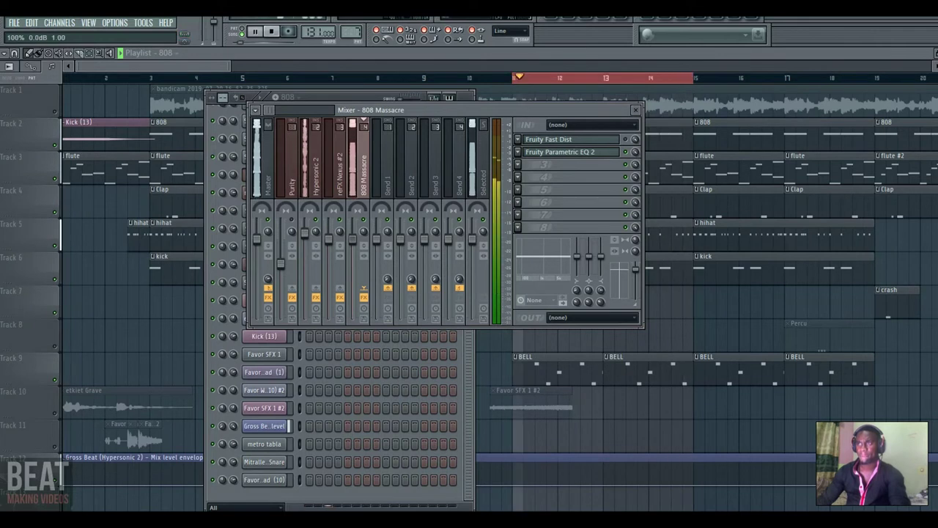
left_click_drag(352, 240, 353, 238)
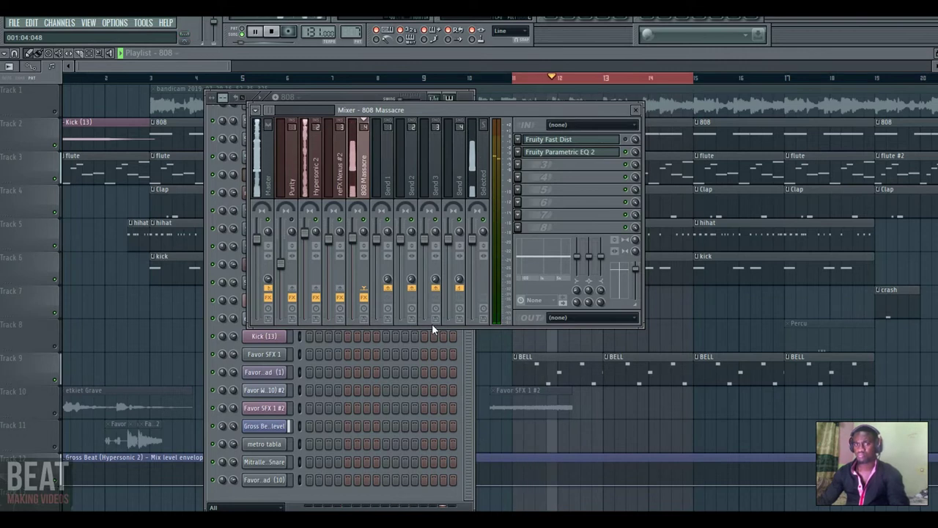
key("space")
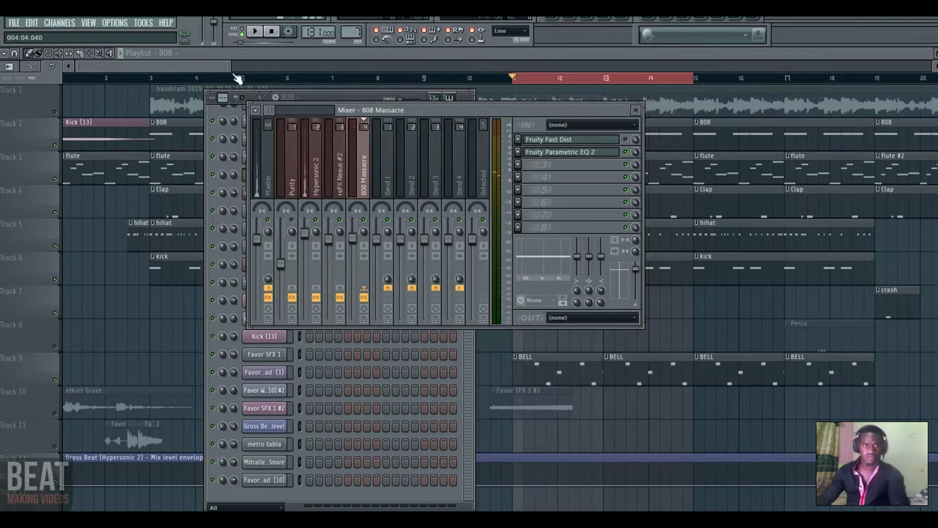
Open the 808 Massacre notes of the 808 pattern in the piano roll and examine them during playback
left_click_drag(223, 70, 230, 68)
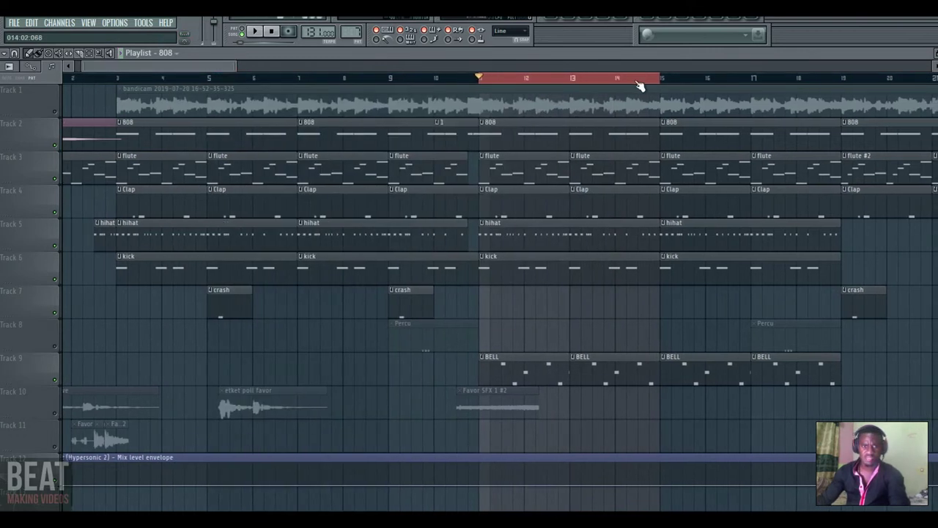
left_click(568, 19)
left_click(348, 267)
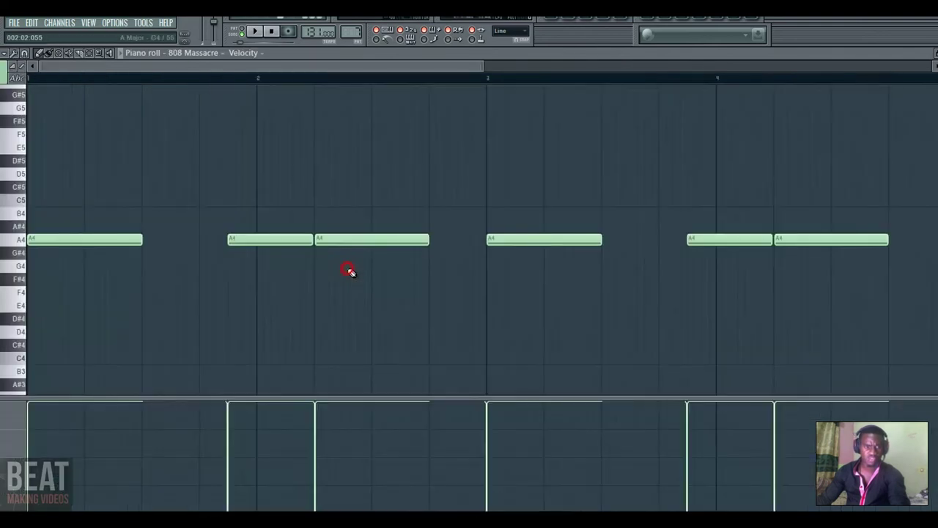
key("space")
left_click_drag(482, 74, 608, 73)
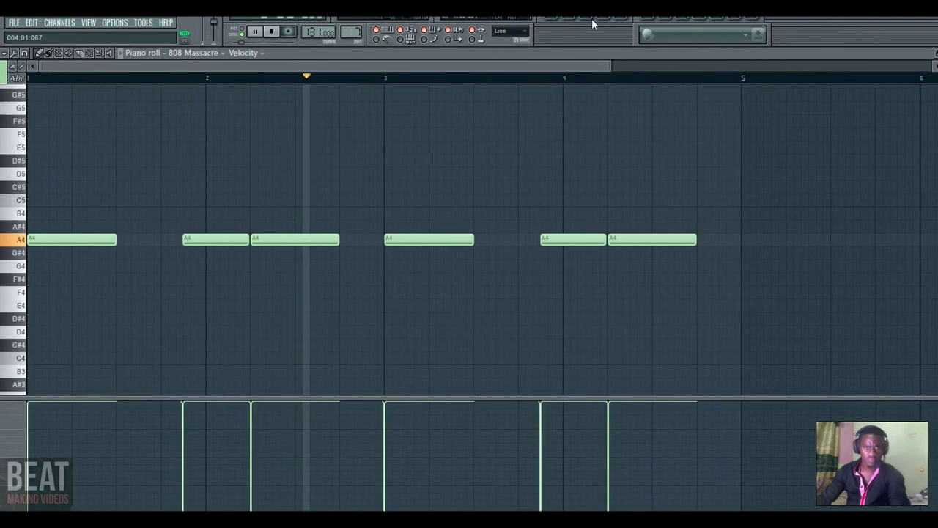
Inspect the 808 Massacre instrument's settings while auditioning it, and return to the playlist
left_click(568, 19)
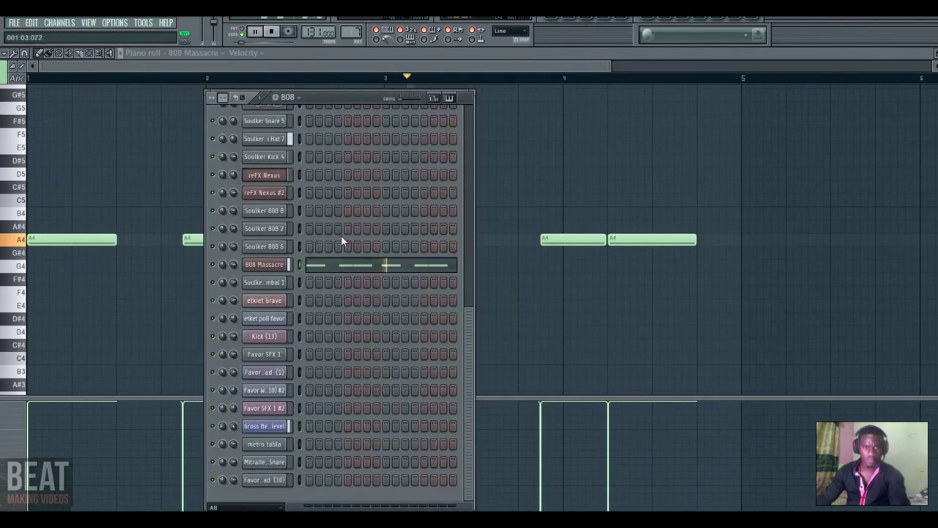
left_click(259, 265)
key("space")
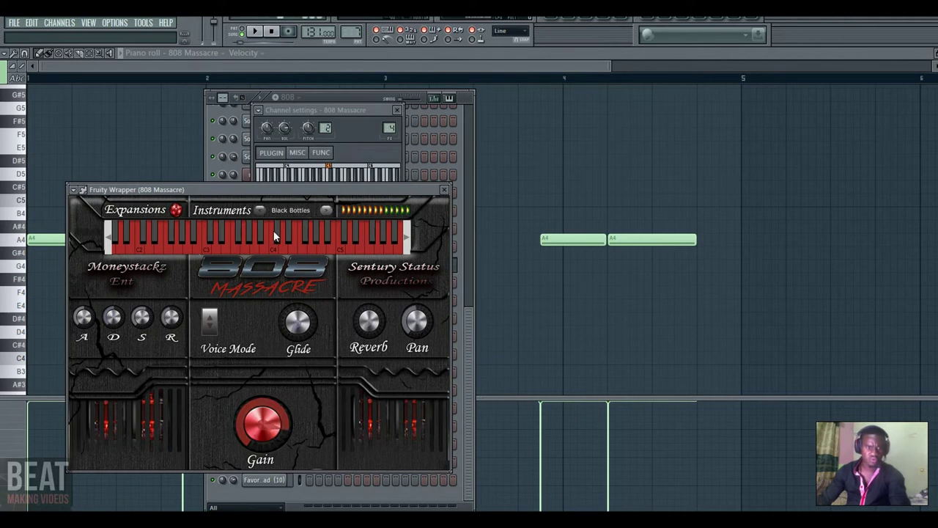
left_click_drag(284, 192, 333, 141)
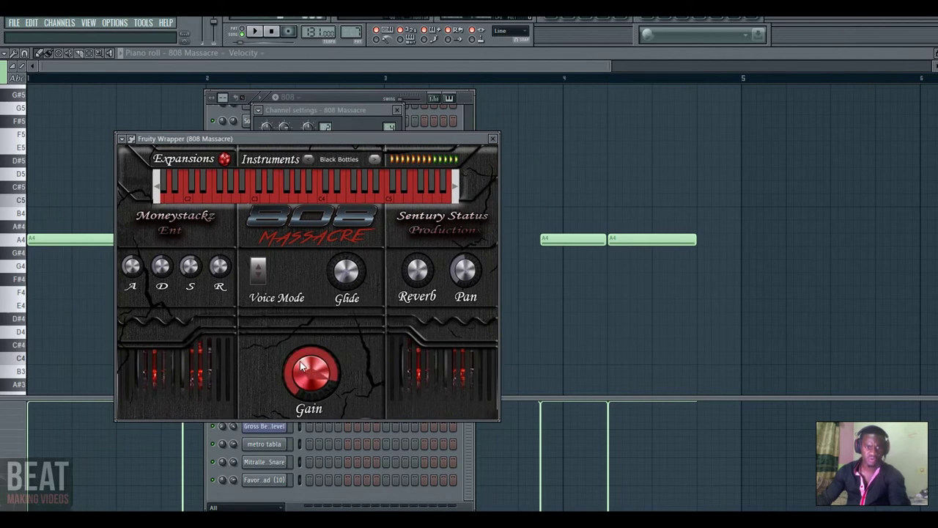
key("space")
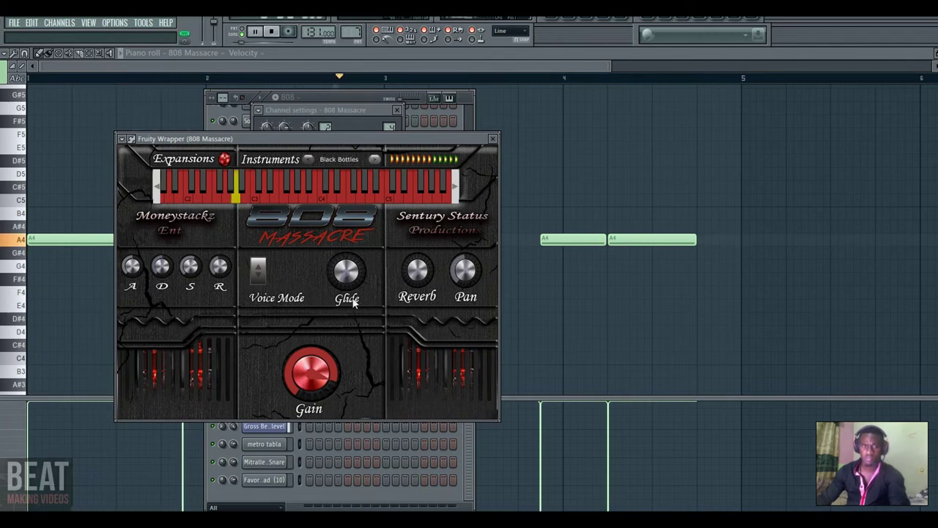
left_click(491, 140)
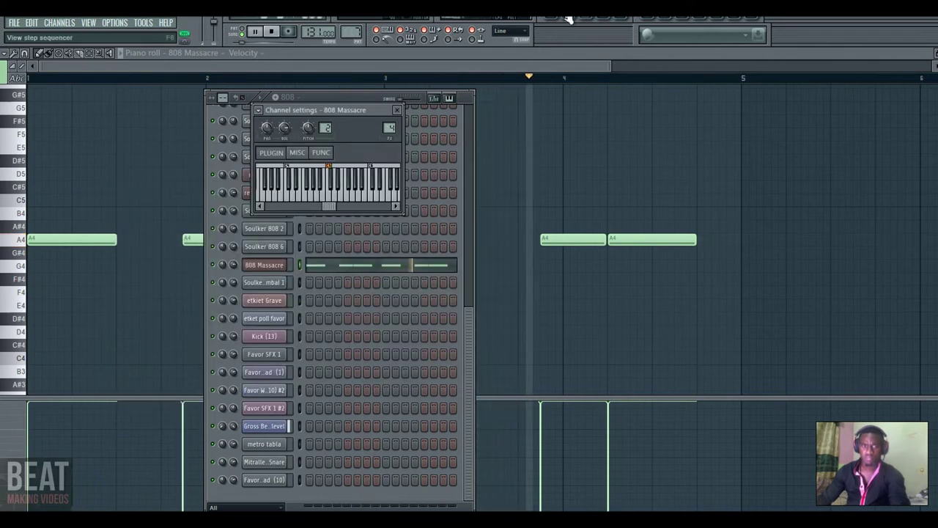
left_click(557, 20)
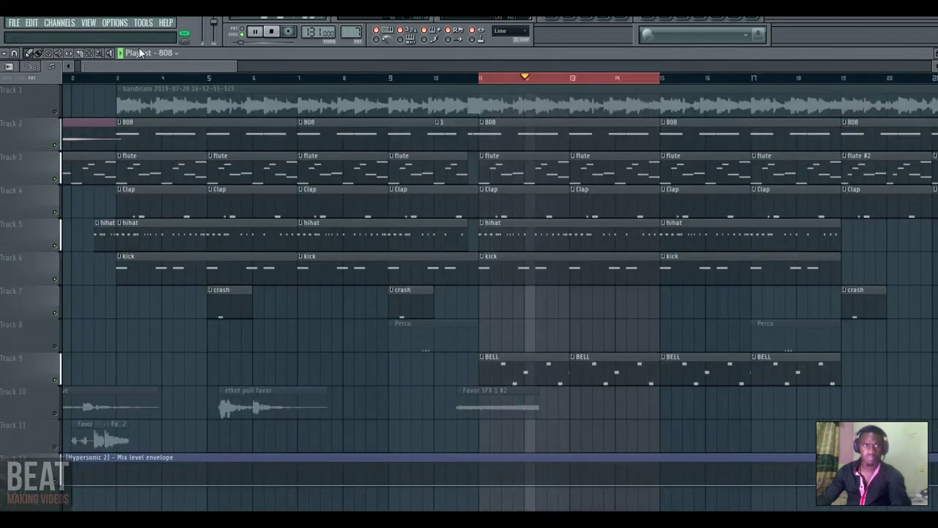
Clear the playlist loop range and set the playback position to bar 24, where the pattern 1 clip starts
left_click(88, 52)
left_click(528, 83)
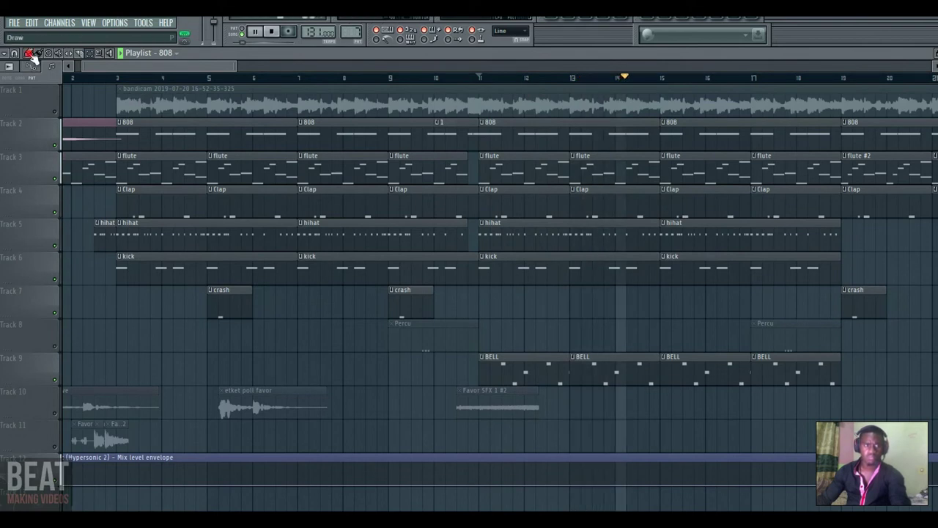
left_click_drag(238, 64, 282, 64)
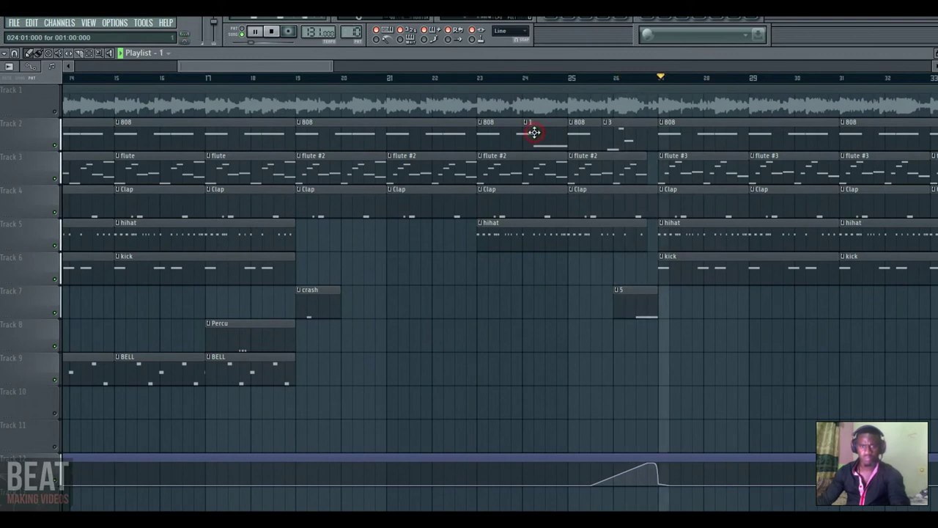
left_click(539, 79)
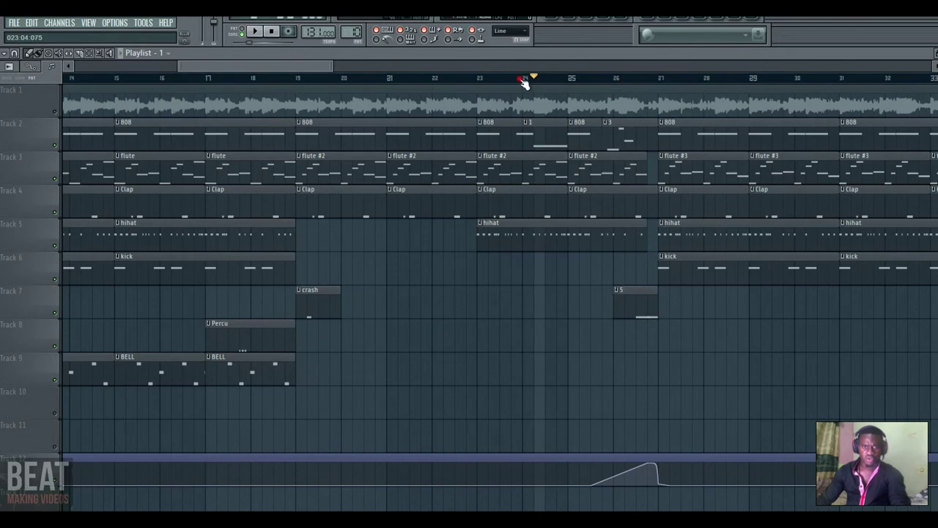
left_click(521, 78)
Lower the velocity of pattern 1's 808 Massacre D6 note to about 76% while auditioning it, and return to the playlist
left_click(574, 20)
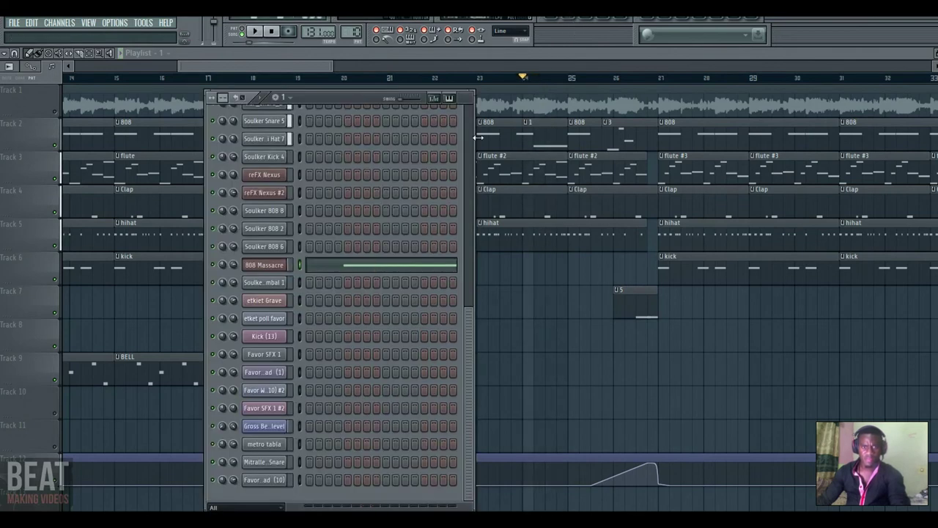
left_click(411, 269)
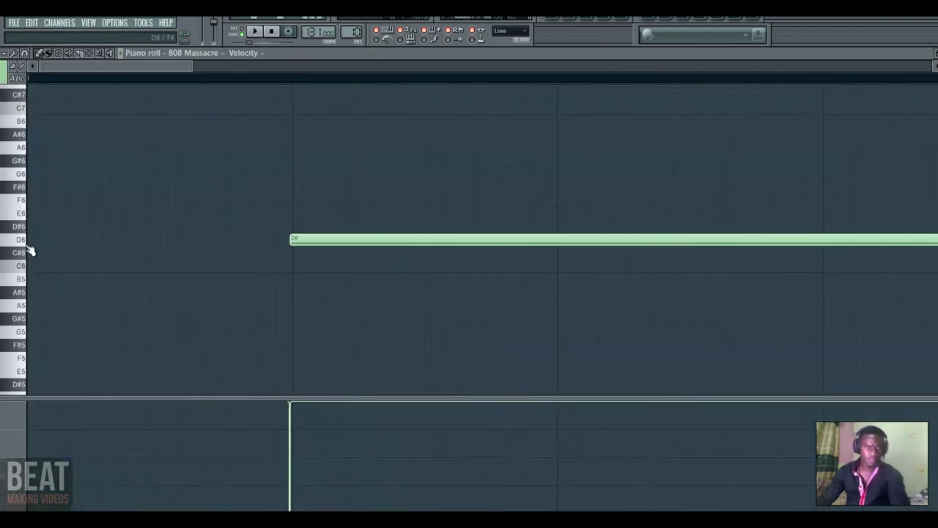
left_click(292, 413)
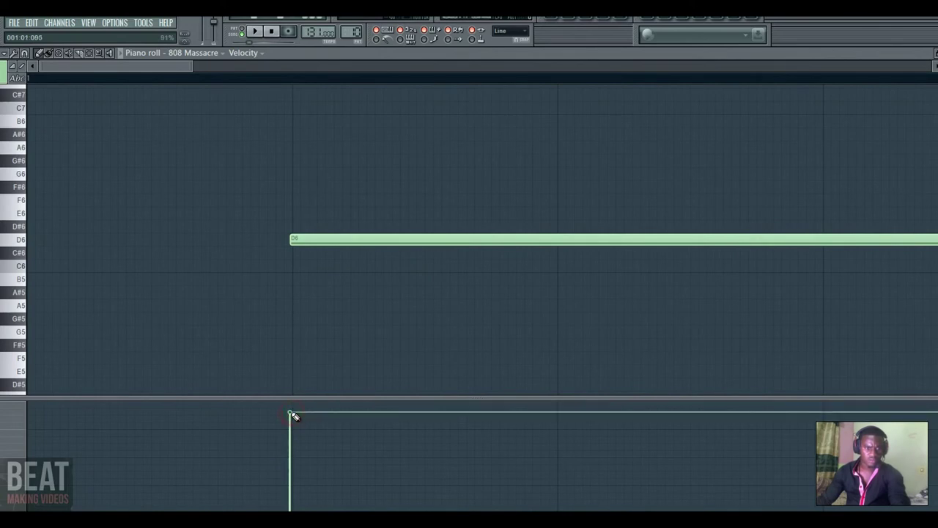
key("space")
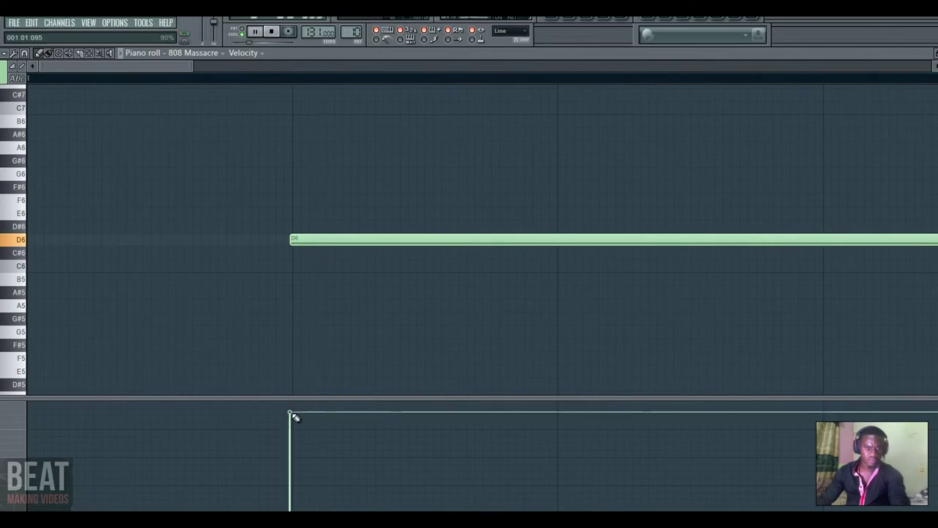
left_click_drag(291, 412, 298, 432)
key("space")
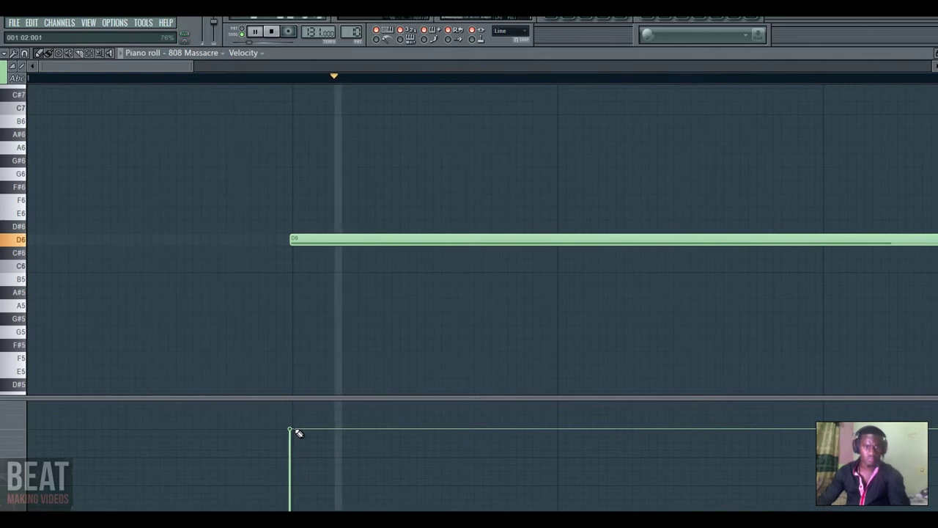
left_click(549, 20)
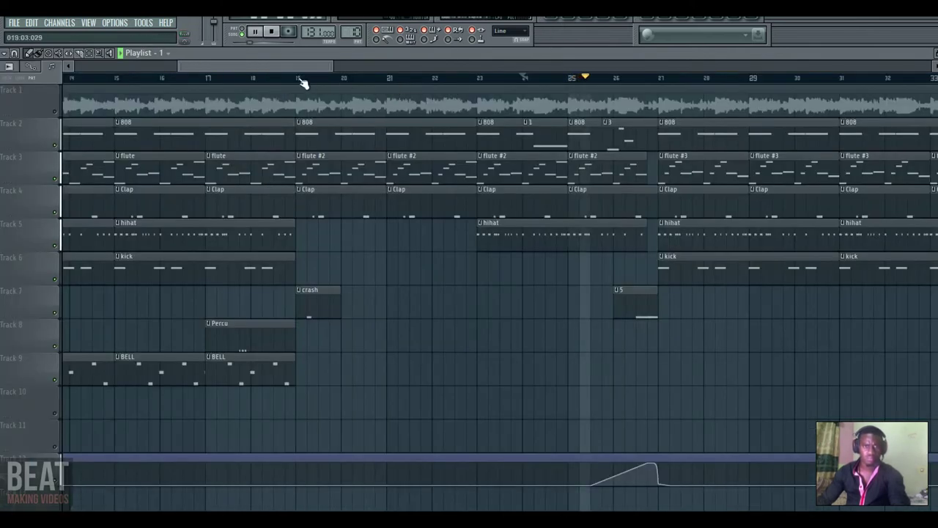
Open pattern 5's Mitrallette de Snare note in the piano roll, audition the sound, and return to the playlist
left_click_drag(293, 67, 306, 66)
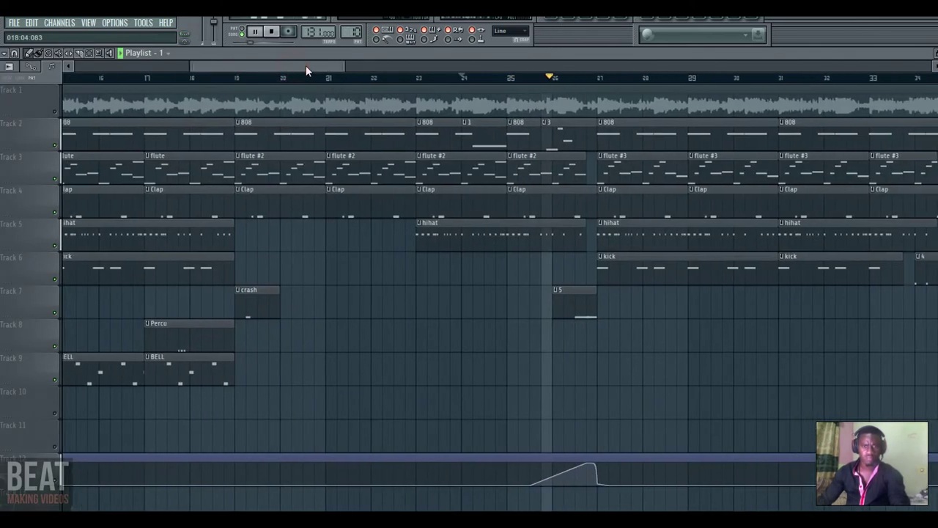
left_click(573, 289)
key("space")
left_click(573, 20)
key("space")
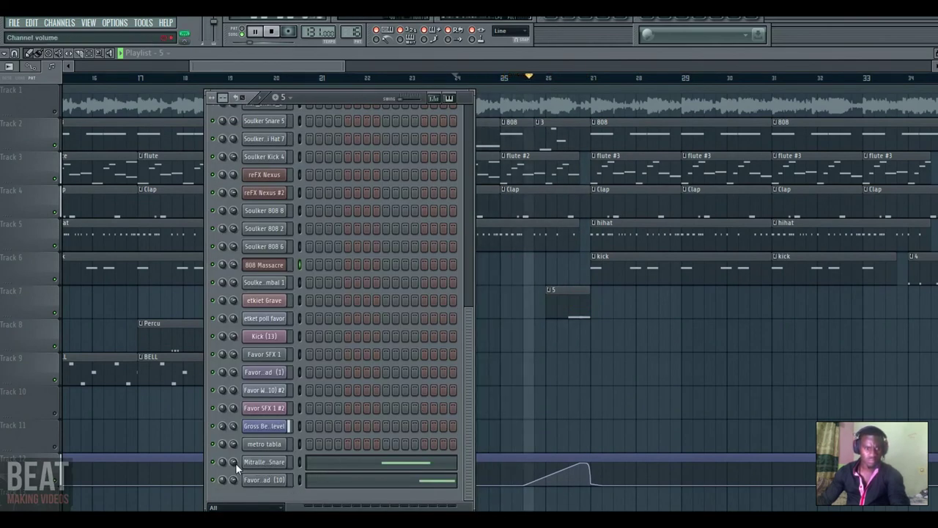
key("space")
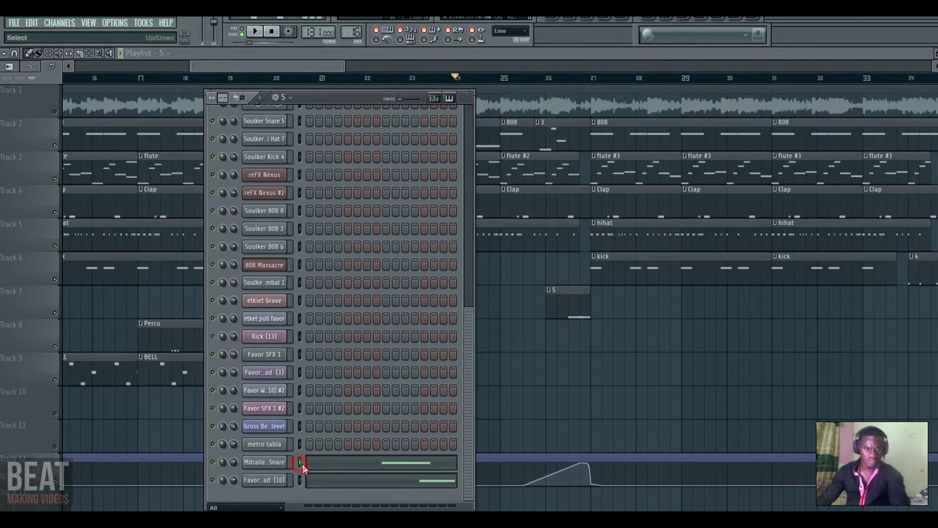
left_click(361, 464)
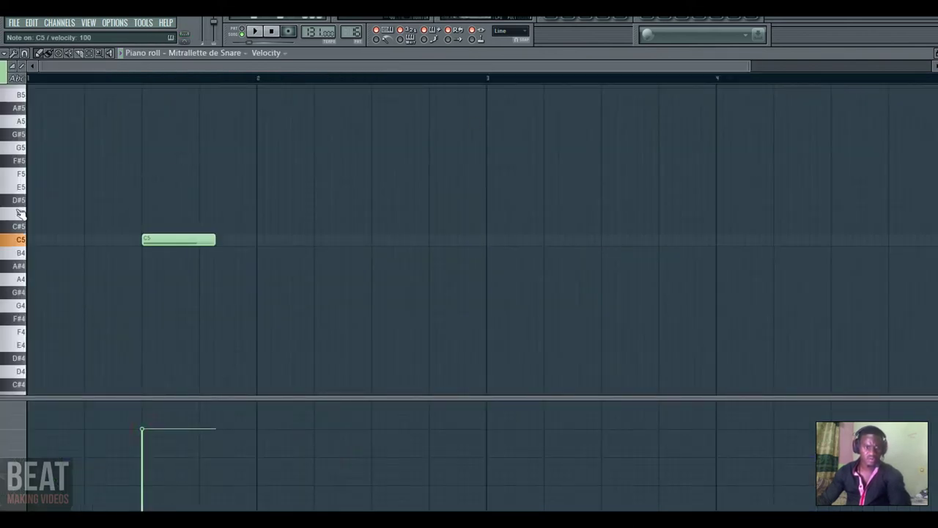
left_click(555, 17)
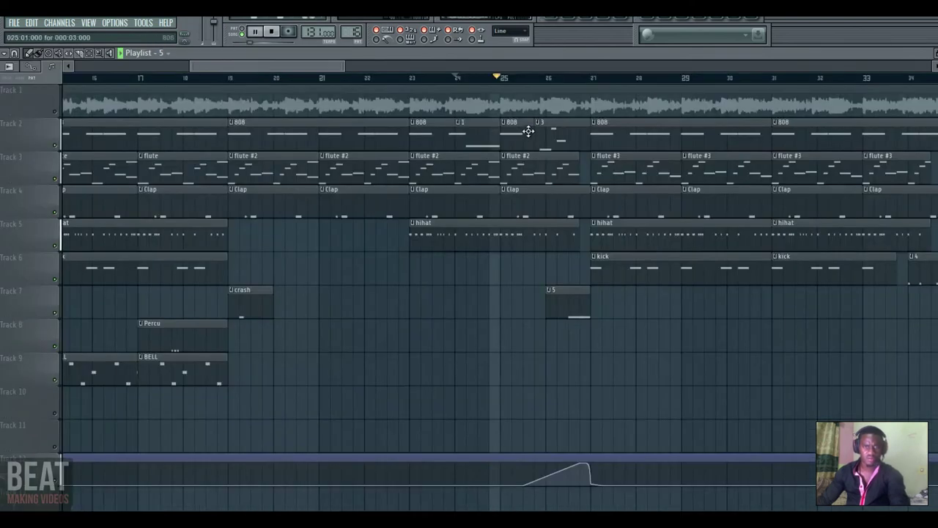
Inspect pattern 5's Favor War FX Gun Reload (10) note in the piano roll and return to the playlist
left_click(568, 17)
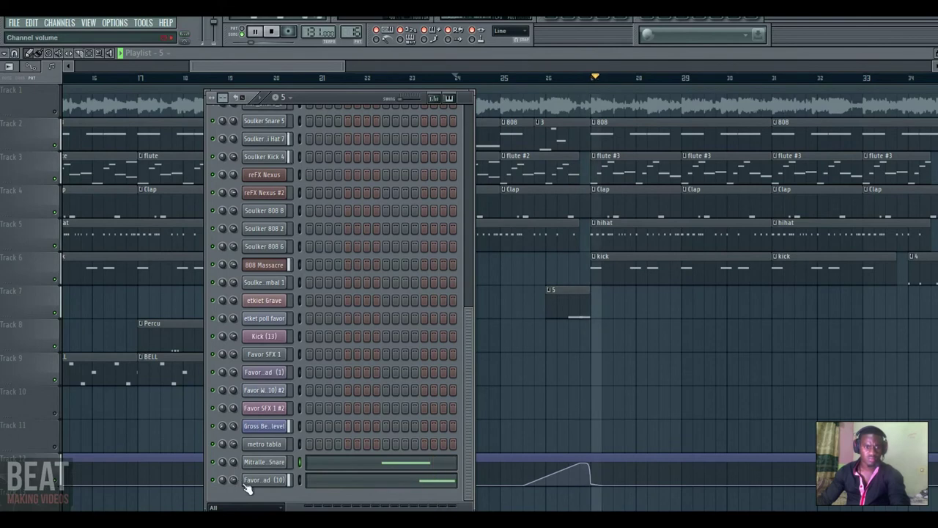
left_click(360, 486)
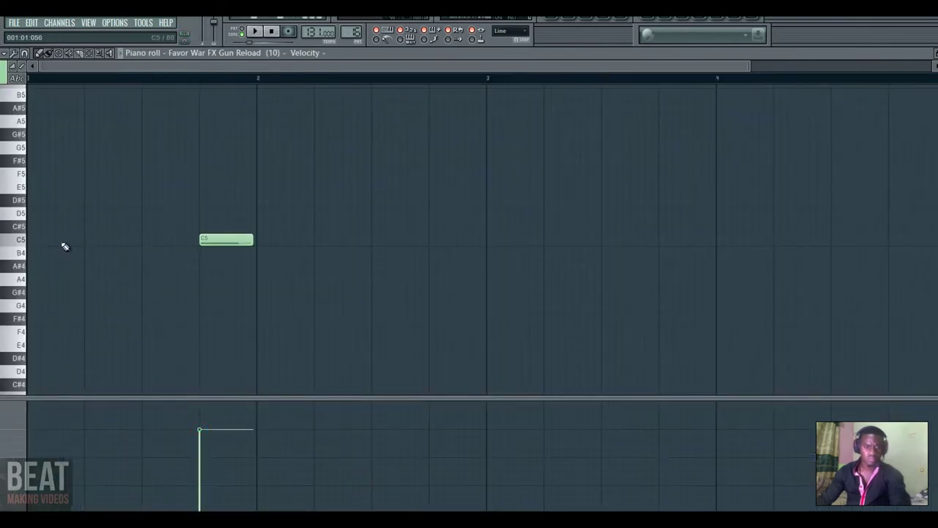
left_click(557, 21)
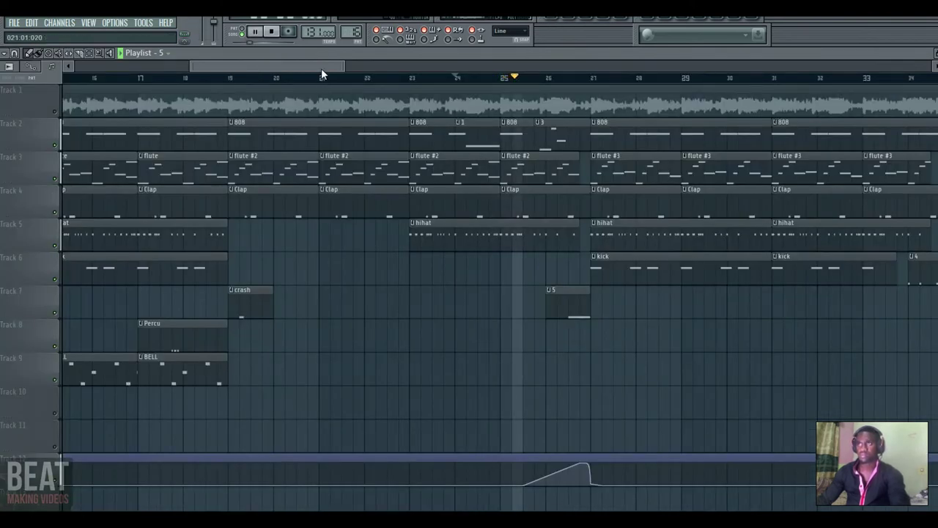
Place a copy of the crash pattern on Track 7 at bar 27, directly after the pattern 5 clip
mouse_move(321, 68)
left_mouse_down()
mouse_move(357, 68)
mouse_move(331, 67)
left_mouse_up()
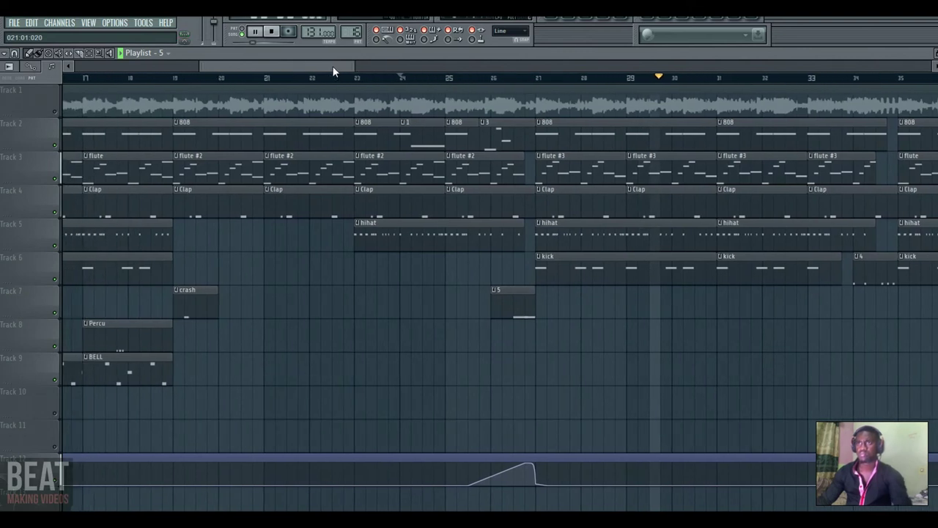
left_click(199, 313)
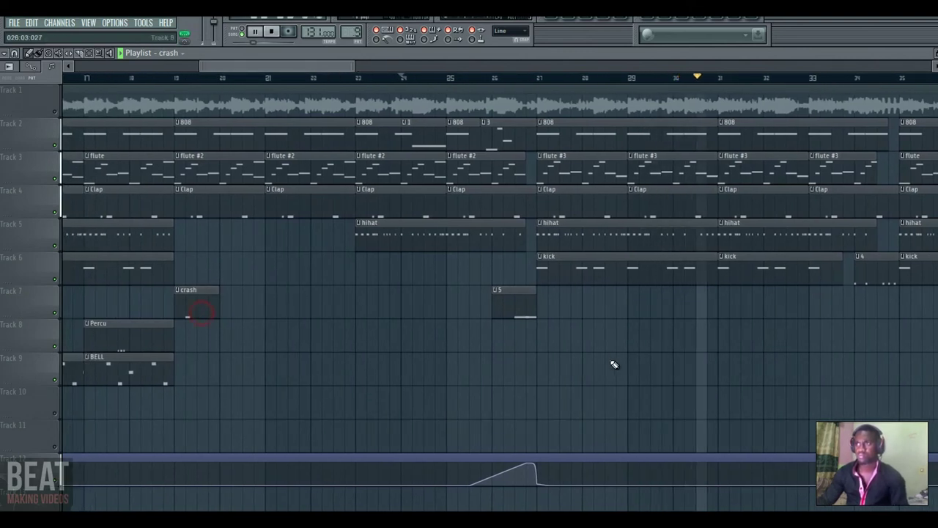
left_click(568, 312)
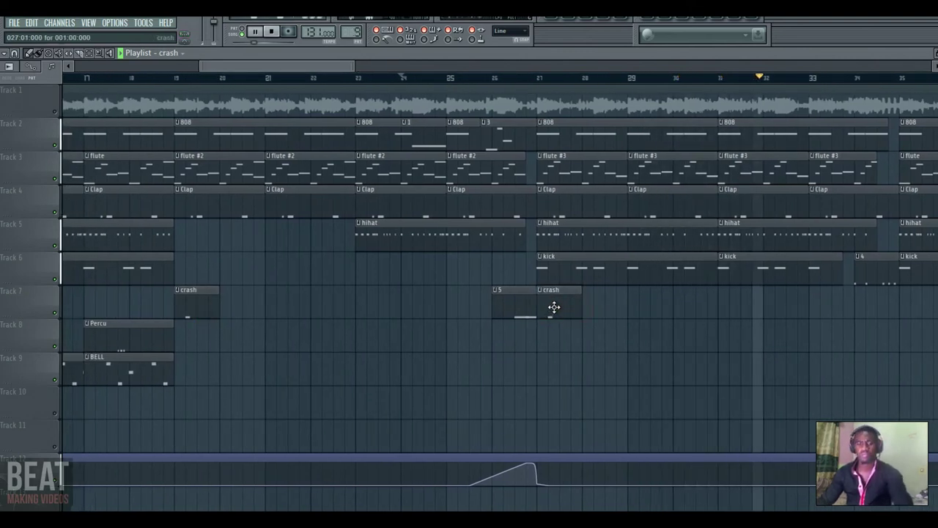
Loop bars 59 to 63 of the playlist and raise the reFX Nexus #2 mixer track's level during playback
left_click_drag(499, 65, 624, 73)
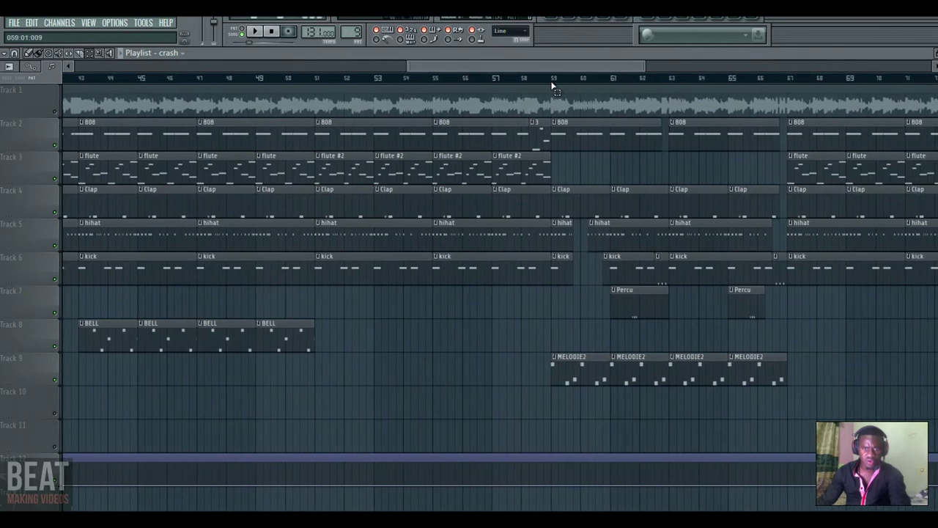
left_click_drag(553, 87, 670, 89)
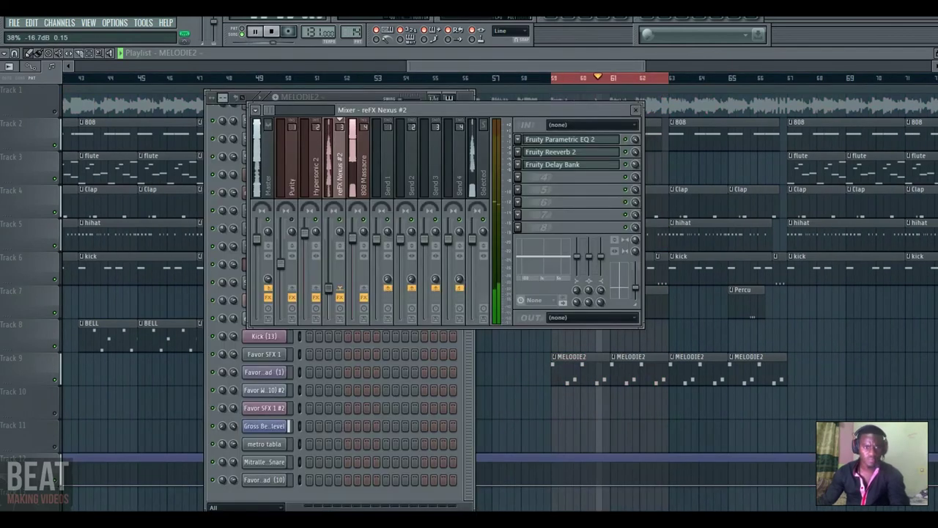
left_click_drag(329, 283, 328, 271)
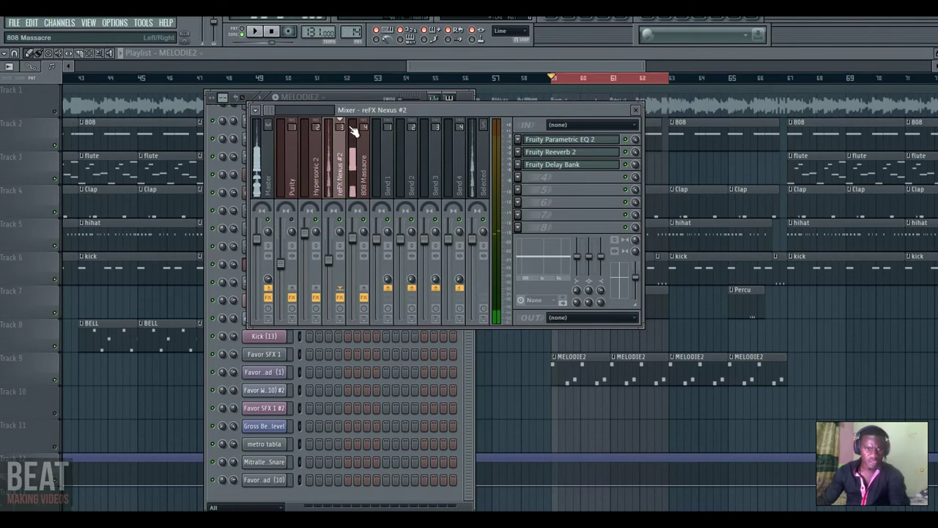
Inspect MELODIE2's reFX Nexus #2 instrument while auditioning its TRIPPY BELL preset, and return to the playlist
left_click(438, 61)
left_click(570, 18)
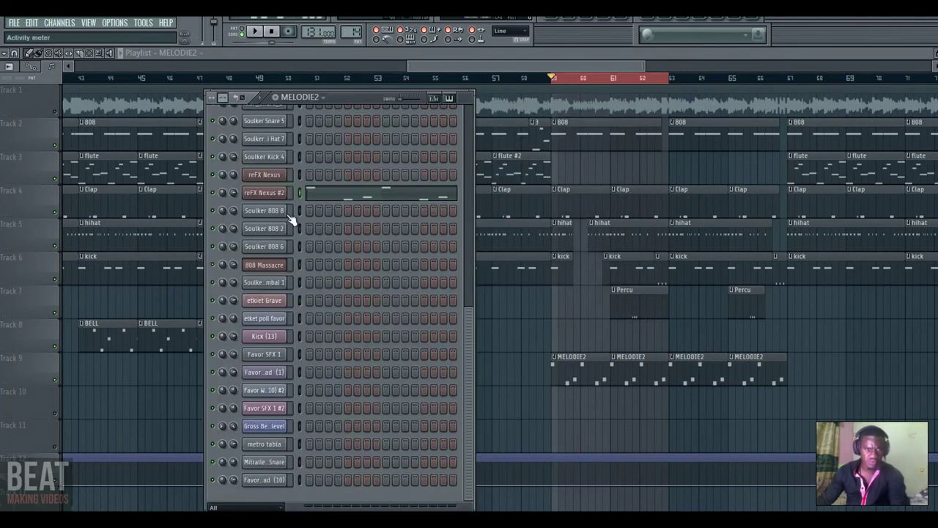
left_click(281, 194)
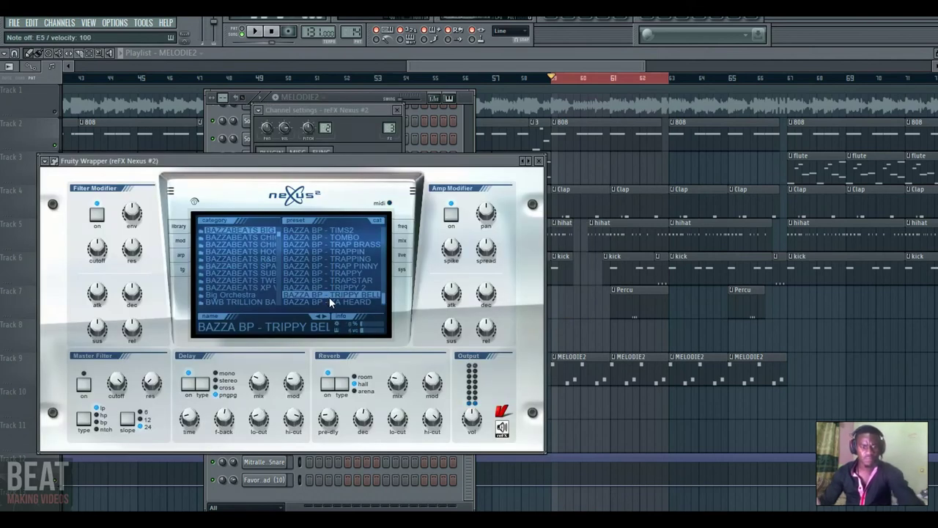
key("u")
key("e")
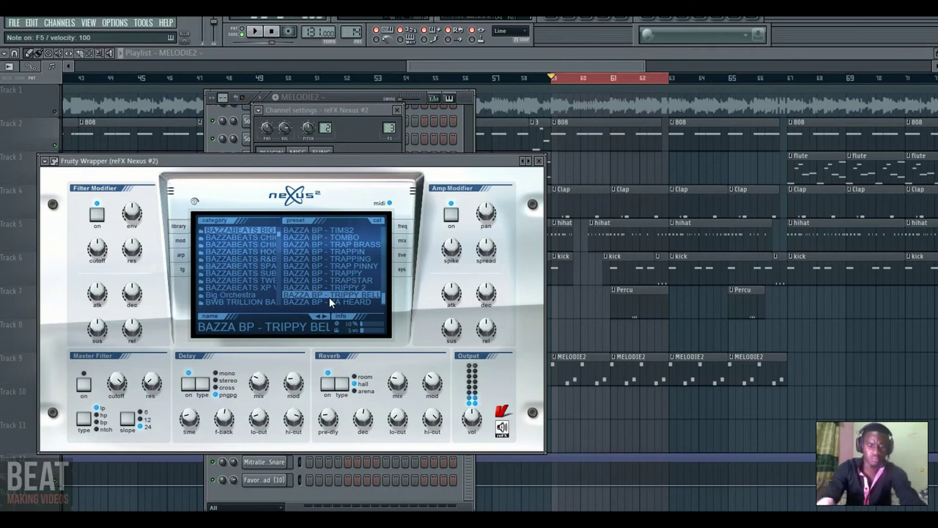
key("space")
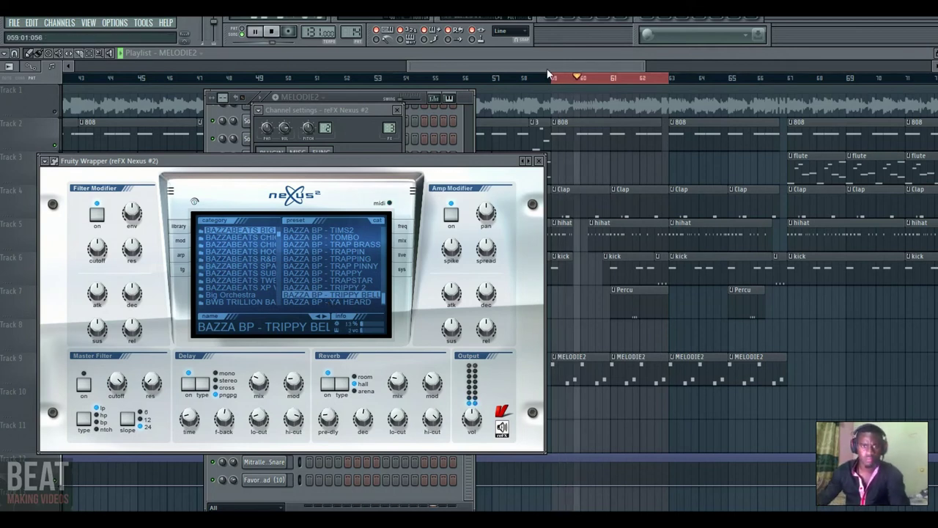
left_click(546, 68)
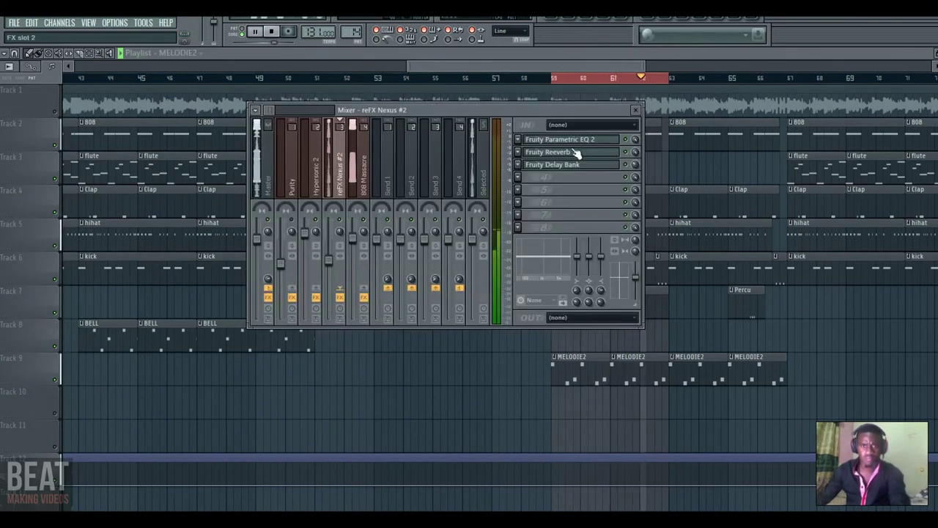
Examine the Fruity Parametric EQ 2 and Fruity Reeverb 2 effects on the reFX Nexus #2 mixer track
left_click(91, 54)
key("F9")
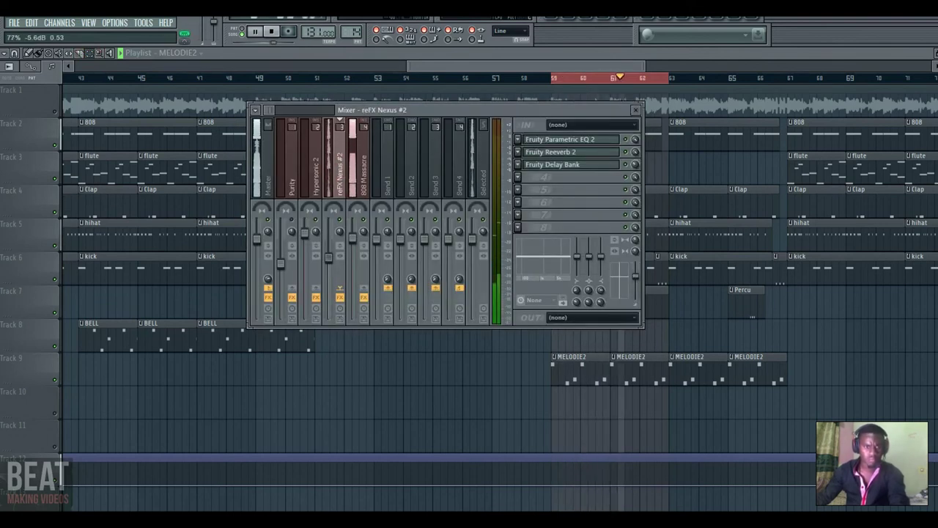
left_click(603, 140)
left_click(605, 154)
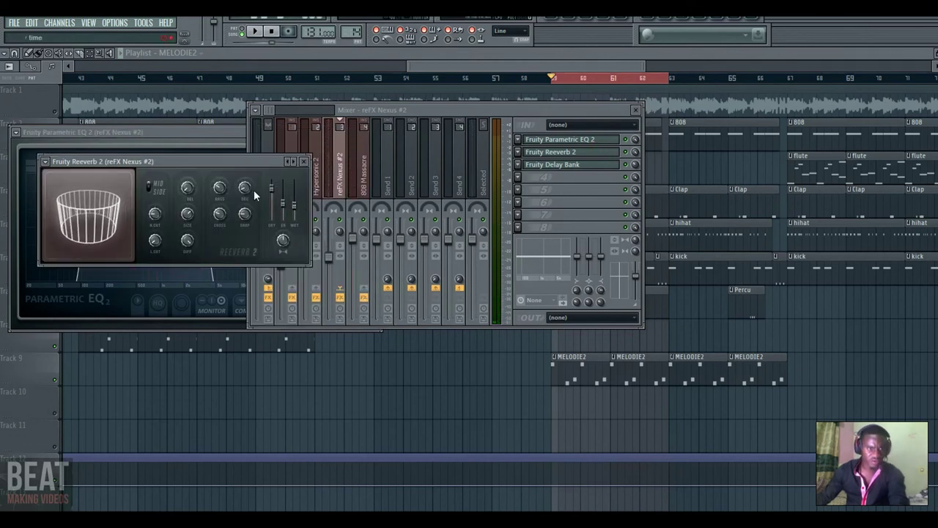
left_click(303, 161)
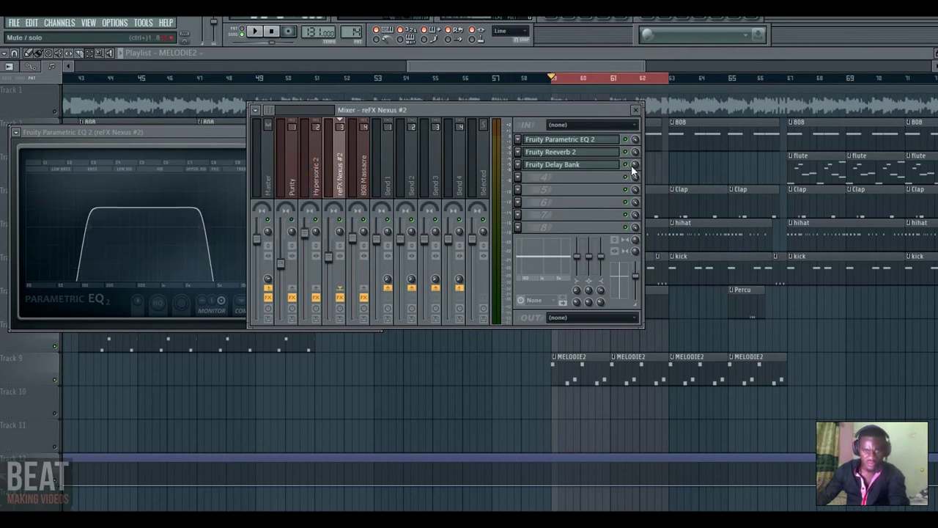
Turn the Fruity Delay Bank mix level to 0% and raise the reFX Nexus #2 mixer level to 84% (-3.7 dB)
left_click(634, 164)
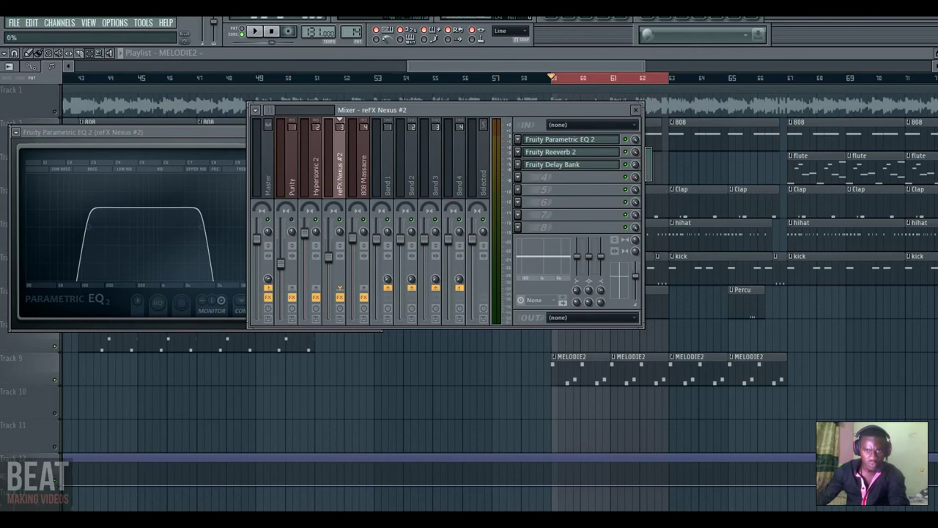
key("space")
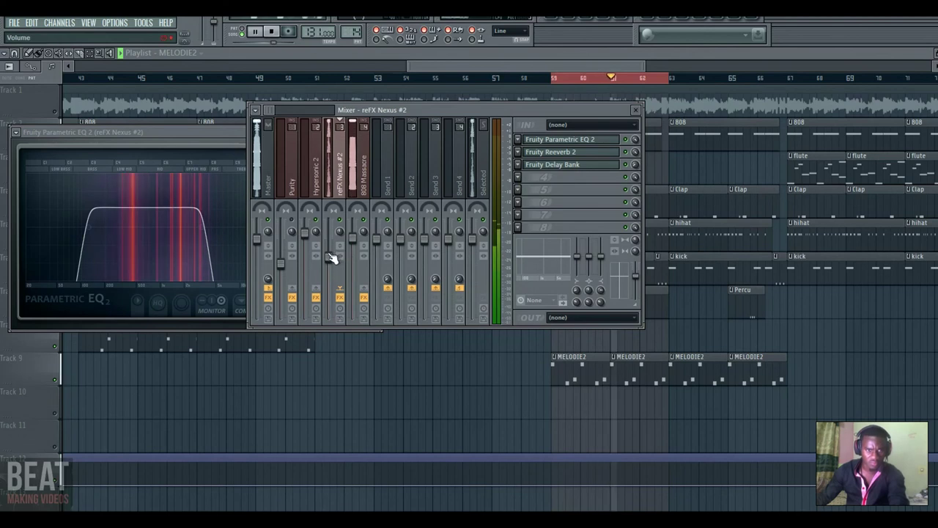
left_click_drag(330, 257, 330, 250)
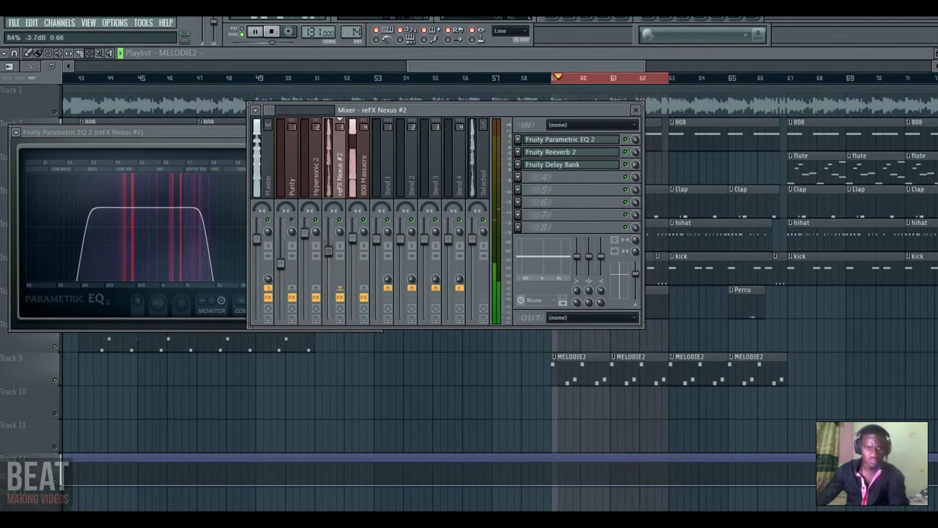
Set the low-pass cutoff of reFX Nexus #2's Parametric EQ 2 to about 2365 Hz during playback
left_click(560, 141)
left_click(560, 141)
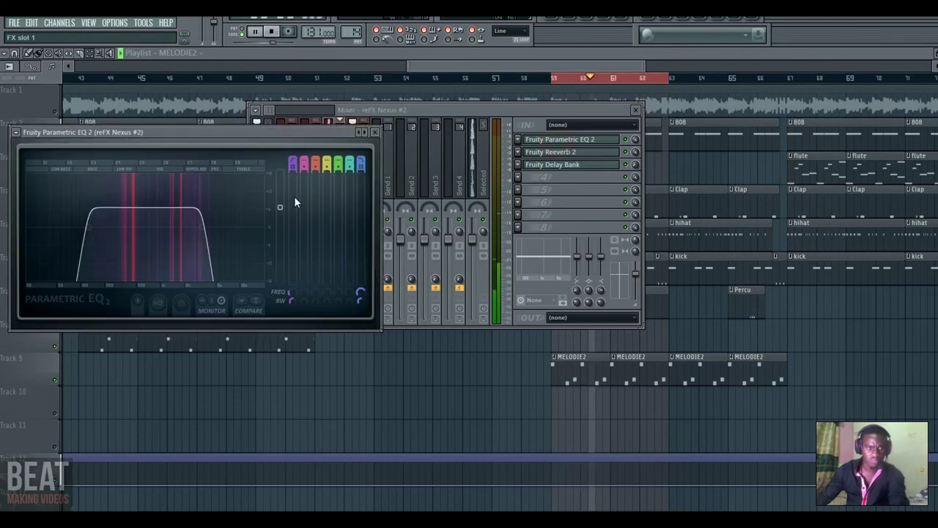
left_click_drag(180, 227, 188, 227)
key("space")
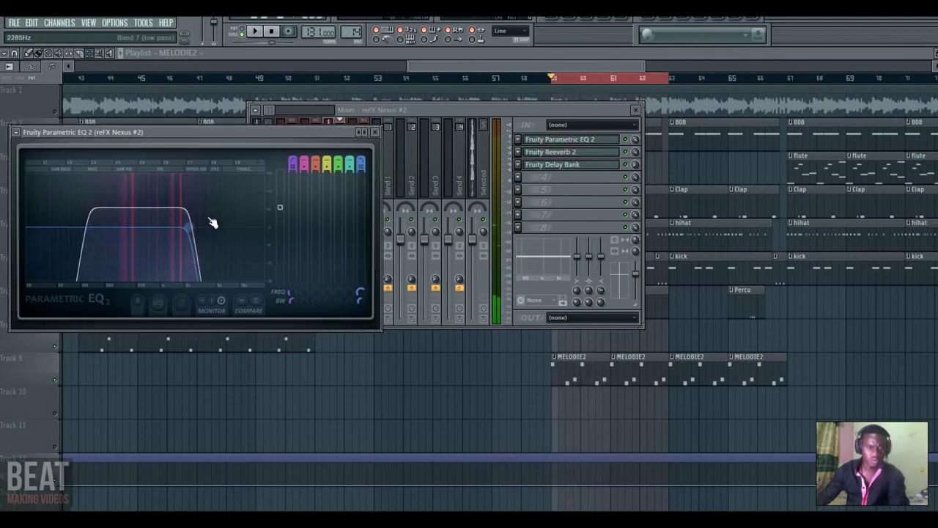
left_click_drag(285, 134, 313, 130)
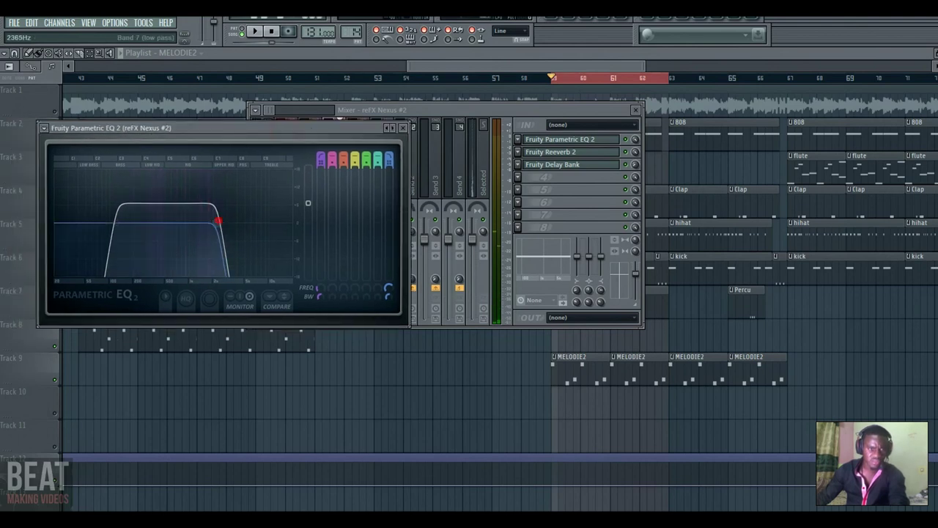
Raise the EQ's high-pass cutoff and lower its main output level on reFX Nexus #2
key("space")
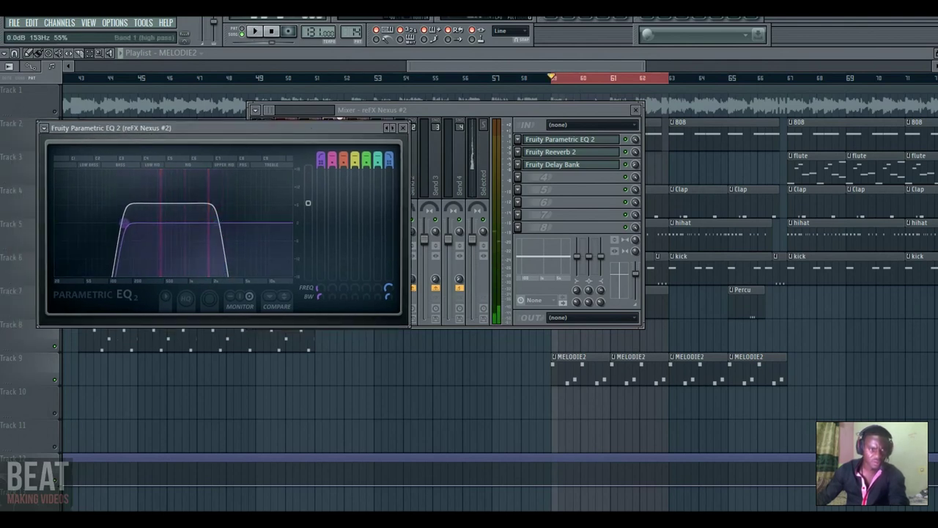
left_click_drag(307, 207, 308, 216)
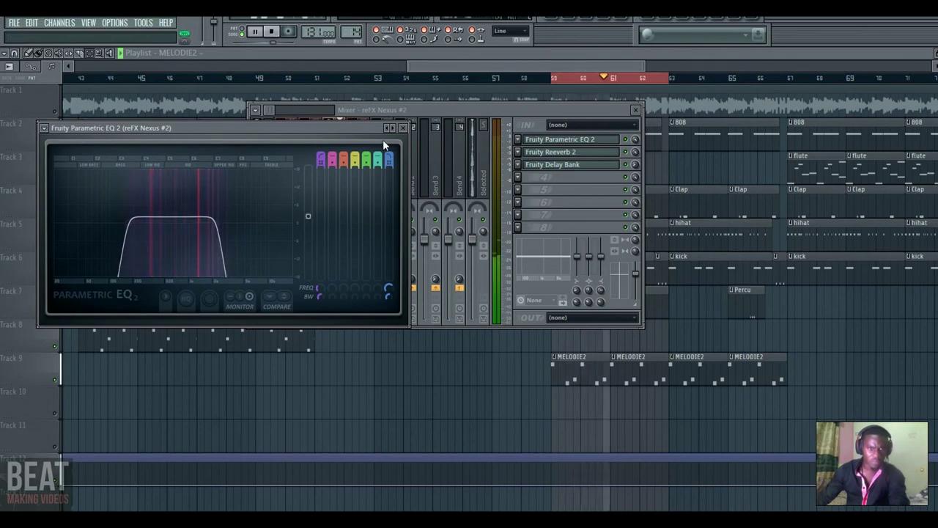
Raise the reFX Nexus #2 mixer level further and set its EQ's high-pass cutoff to about 188 Hz
left_click(423, 115)
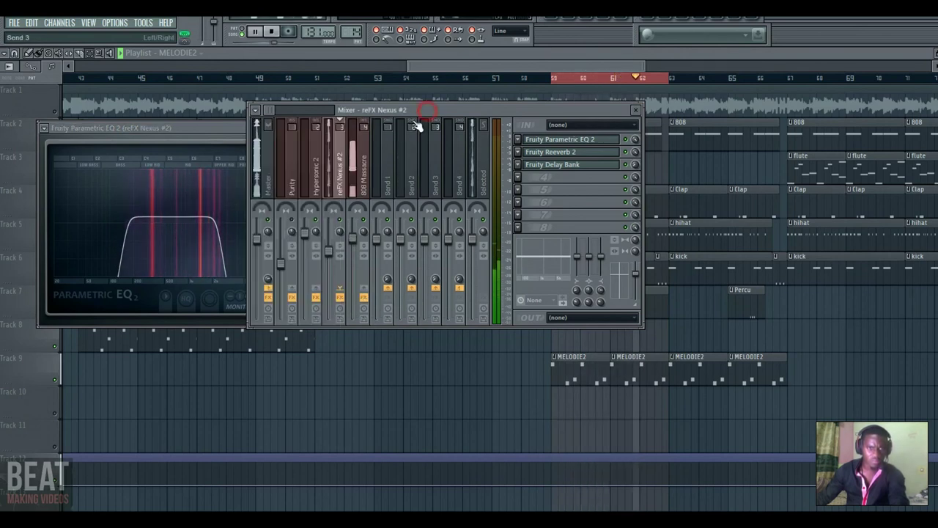
left_click_drag(337, 254, 329, 241)
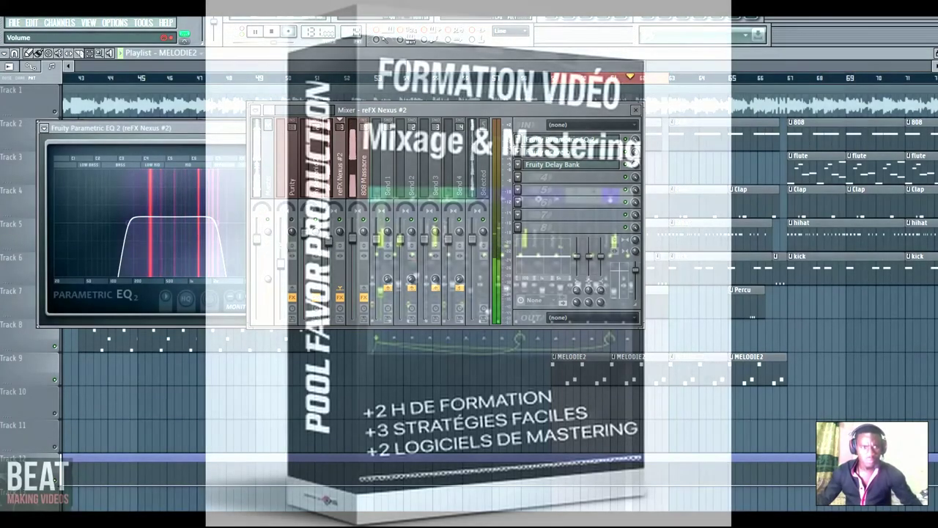
mouse_move(132, 224)
left_mouse_down()
mouse_move(151, 222)
mouse_move(126, 223)
left_mouse_up()
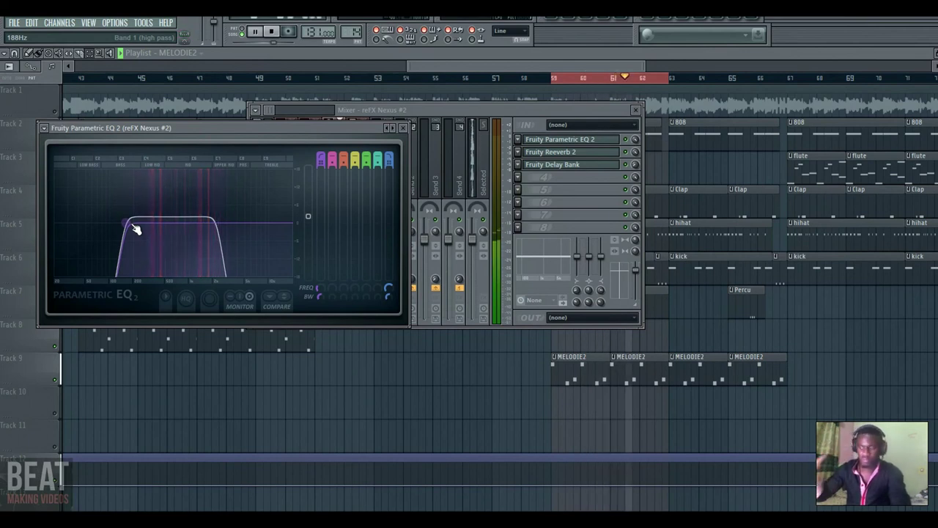
left_click(402, 128)
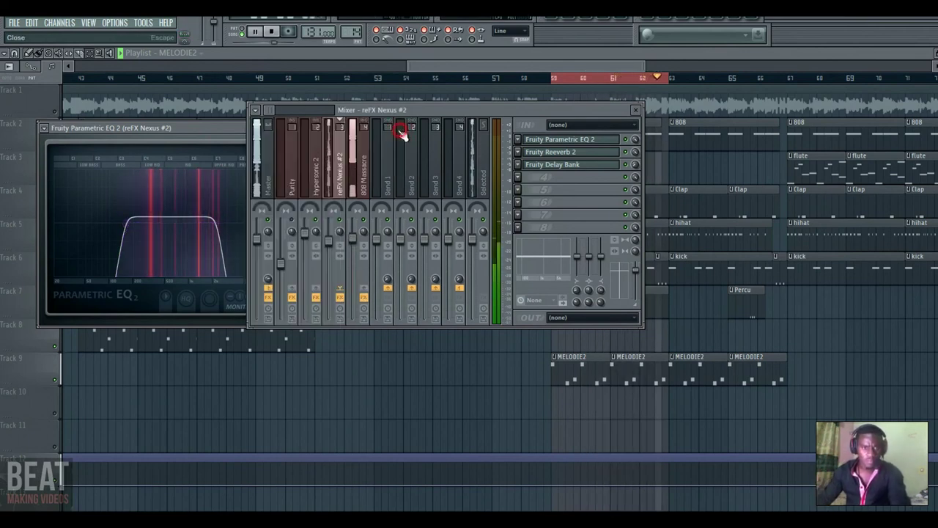
Clear the playlist loop range and listen to the arrangement through the MELODIE2 section from bar 59
left_click(599, 77, "ctrl")
left_click_drag(601, 65, 615, 66)
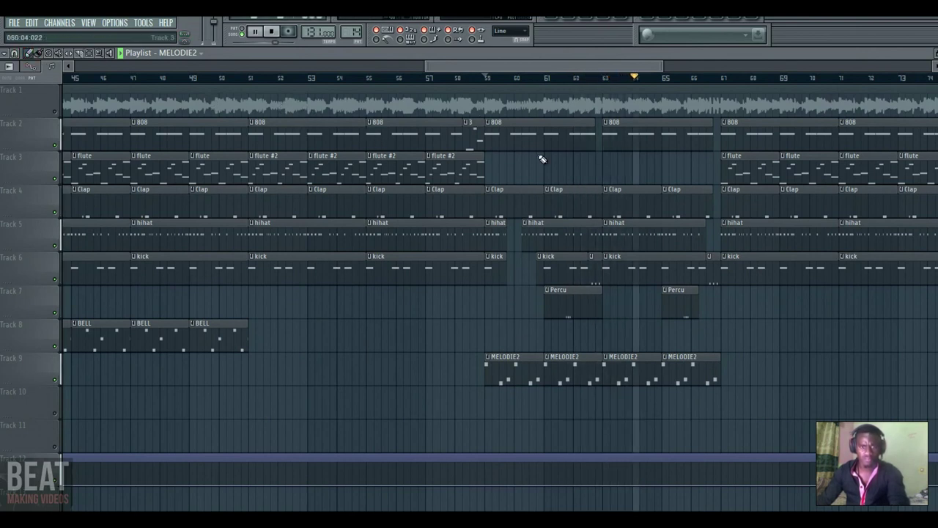
left_click_drag(562, 66, 585, 70)
key("space")
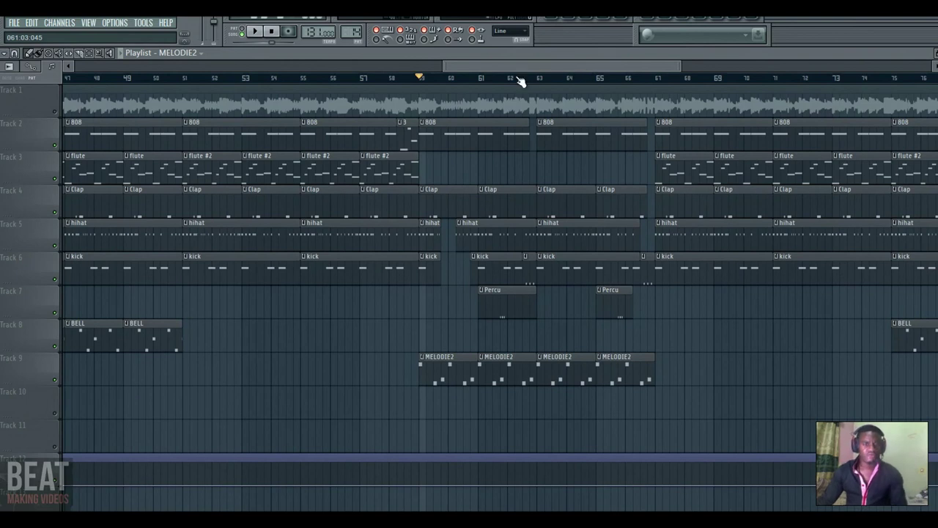